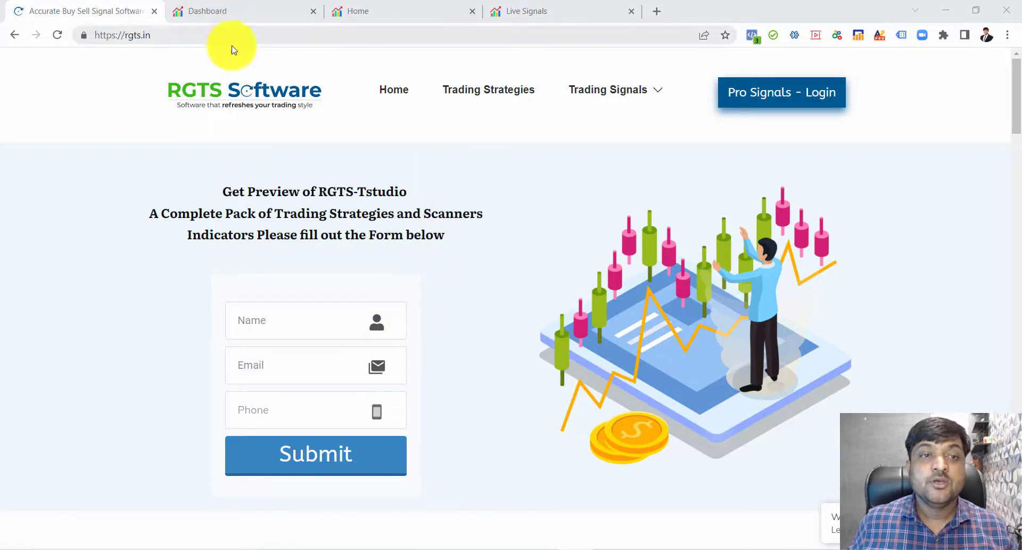
Return to the RGTS homepage and bring up the mirrored phone in Phone Link.
{"action": "left_click", "coordinate": [248, 20]}
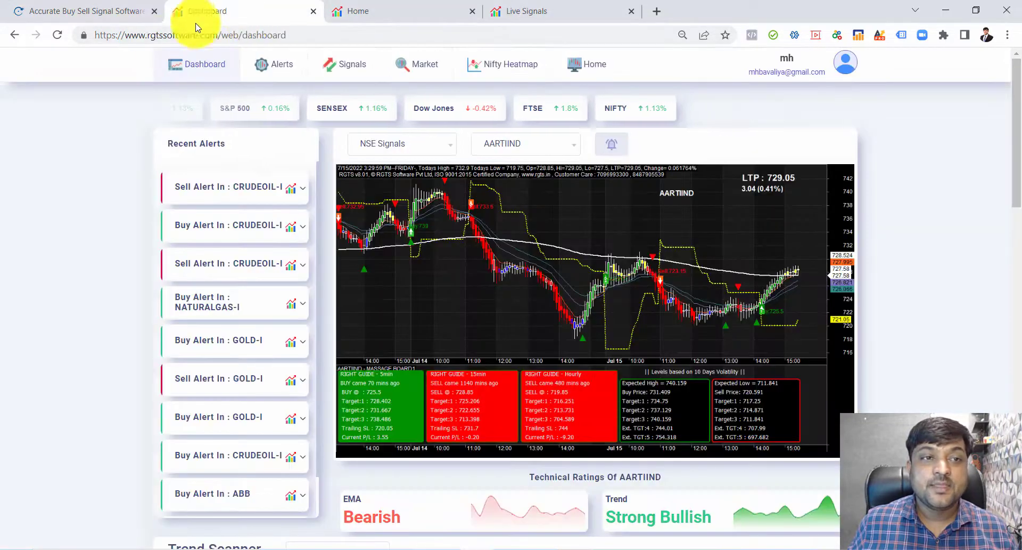
{"action": "left_click", "coordinate": [137, 16]}
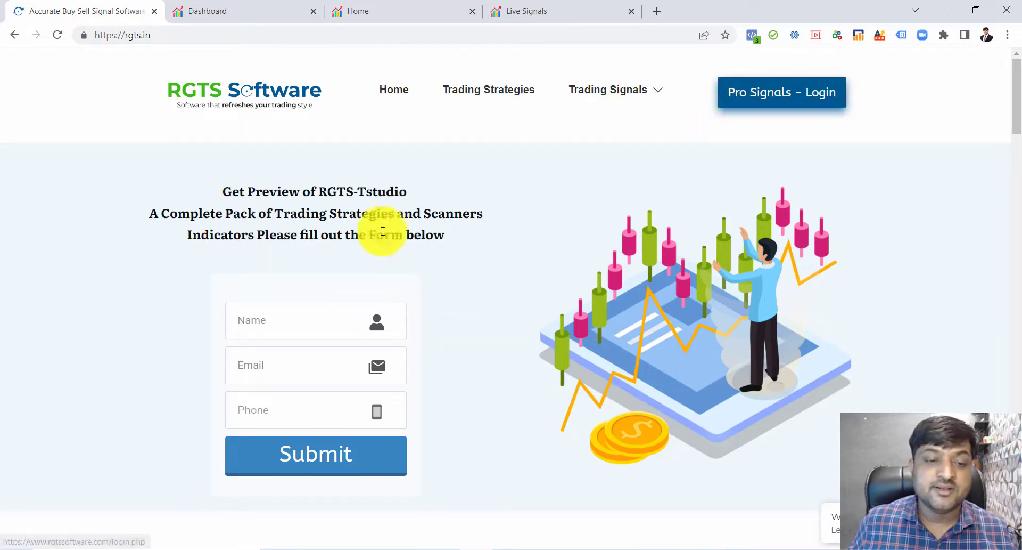
{"action": "mouse_move", "coordinate": [342, 525]}
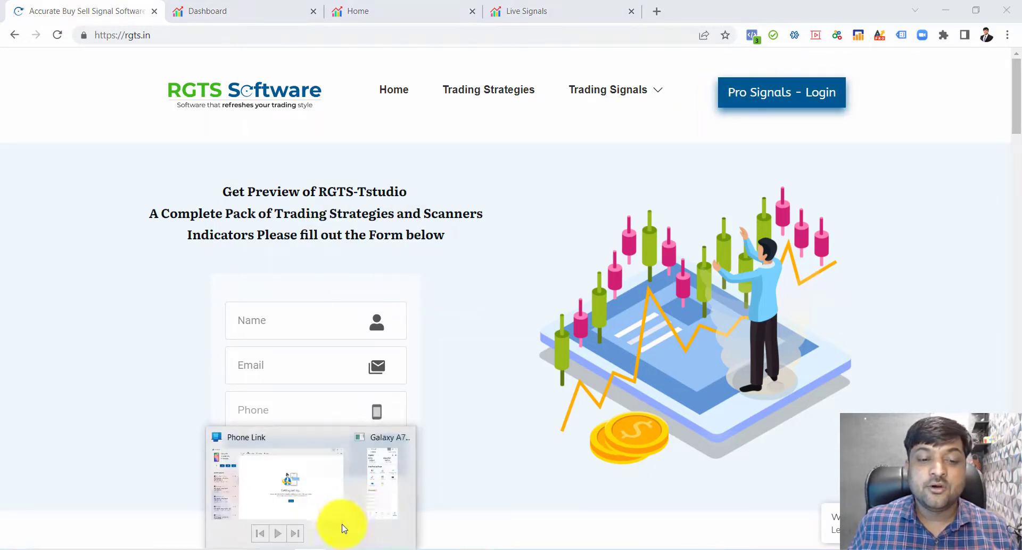
{"action": "left_click", "coordinate": [387, 482]}
{"action": "left_click", "coordinate": [24, 501]}
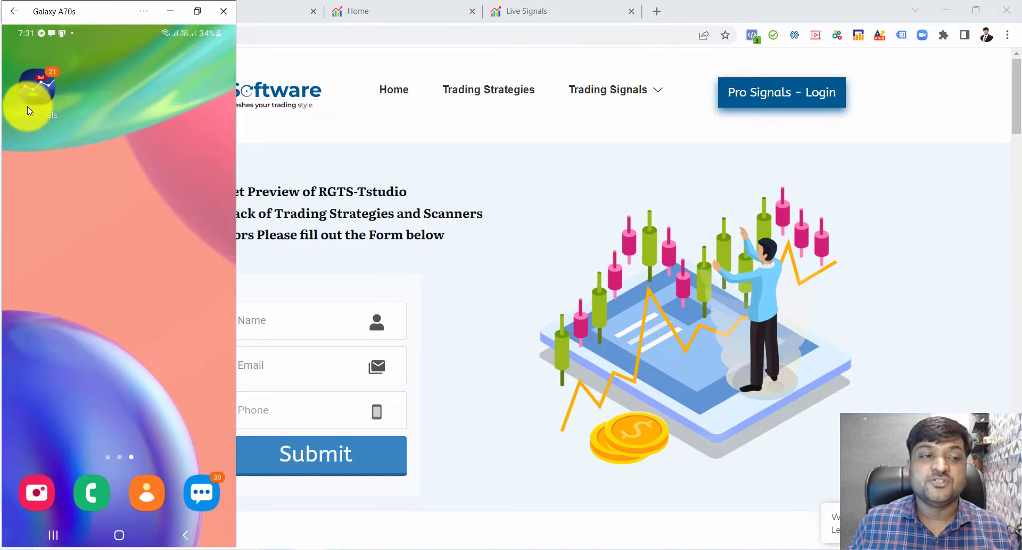
Show Pro Signals' recent alerts on the phone, then hide the phone and return to the dashboard.
{"action": "left_click", "coordinate": [32, 97]}
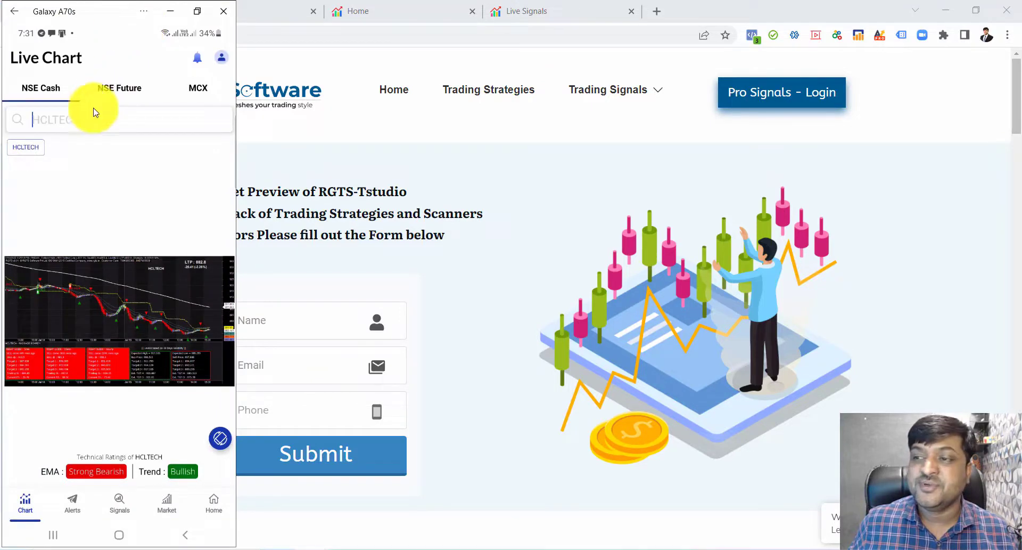
{"action": "left_click", "coordinate": [73, 504]}
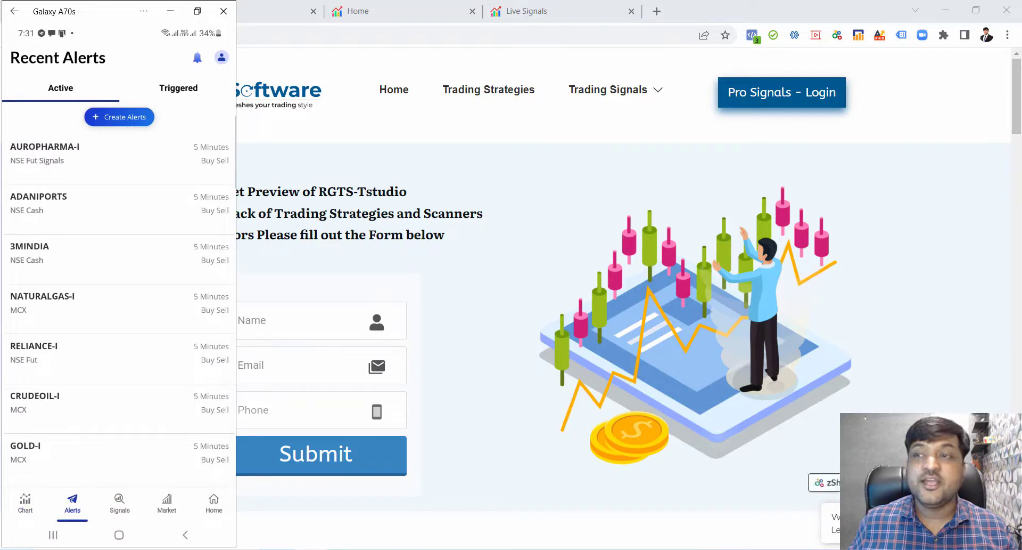
{"action": "mouse_move", "coordinate": [80, 478]}
{"action": "left_mouse_down"}
{"action": "mouse_move", "coordinate": [91, 528]}
{"action": "mouse_move", "coordinate": [67, 490]}
{"action": "mouse_move", "coordinate": [53, 514]}
{"action": "mouse_move", "coordinate": [85, 479]}
{"action": "left_mouse_up"}
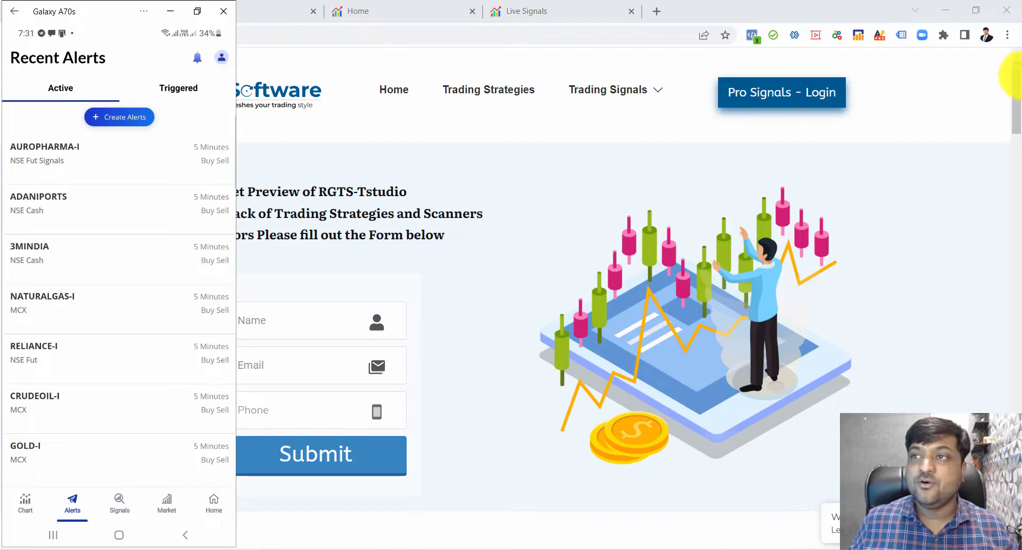
{"action": "left_click", "coordinate": [170, 11]}
{"action": "left_click", "coordinate": [206, 15]}
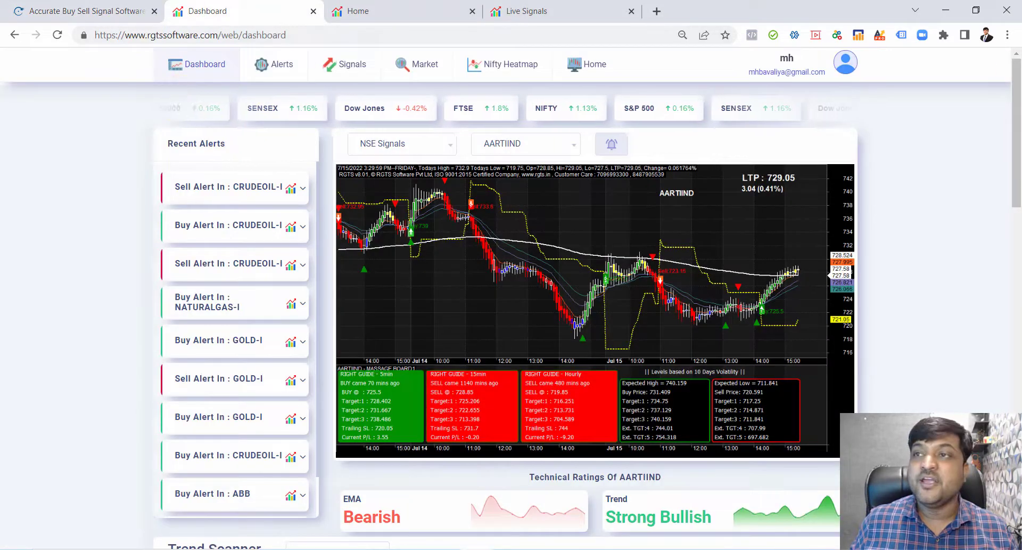
Mark the CRUDEOIL-I and NATURALGAS-I alert cards with pen strokes, then bring the phone window back.
{"action": "mouse_move", "coordinate": [295, 75]}
{"action": "left_mouse_down"}
{"action": "mouse_move", "coordinate": [267, 62]}
{"action": "mouse_move", "coordinate": [308, 62]}
{"action": "mouse_move", "coordinate": [257, 63]}
{"action": "left_mouse_up"}
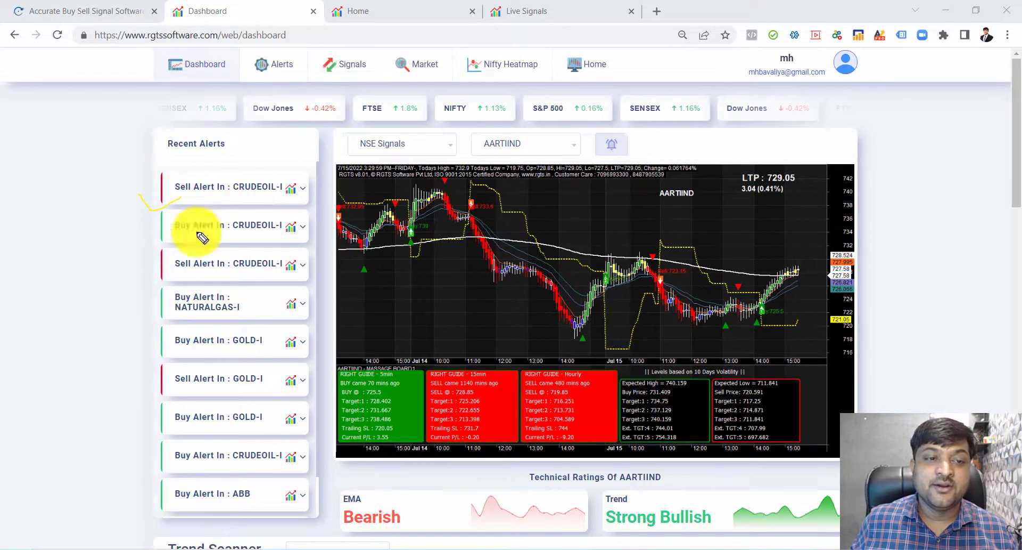
{"action": "left_click_drag", "start_coordinate": [149, 243], "coordinate": [197, 228]}
{"action": "left_click_drag", "start_coordinate": [147, 270], "coordinate": [191, 258]}
{"action": "left_click_drag", "start_coordinate": [157, 310], "coordinate": [193, 297]}
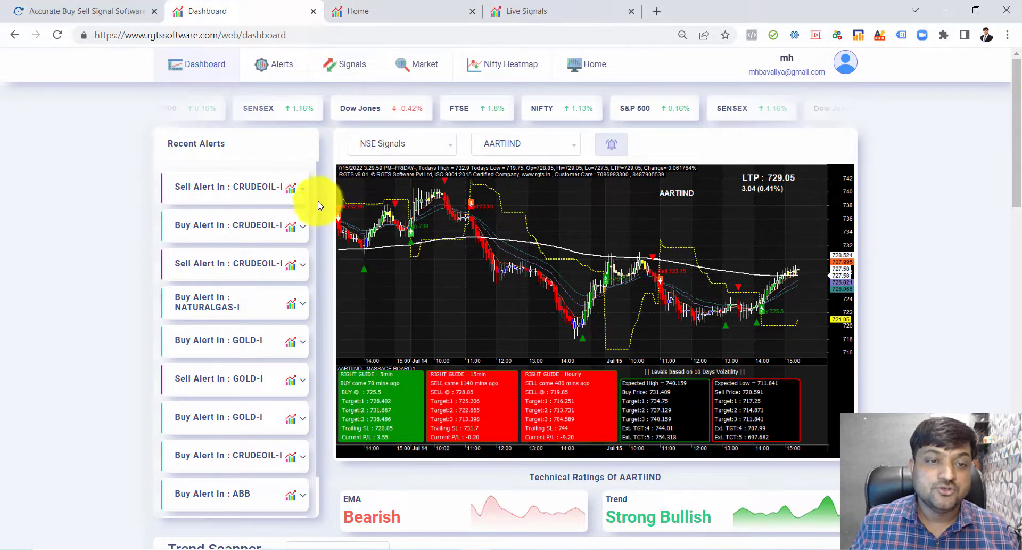
{"action": "scroll", "coordinate": [301, 250], "scroll_direction": "down", "scroll_amount": 1}
{"action": "left_click", "coordinate": [309, 547]}
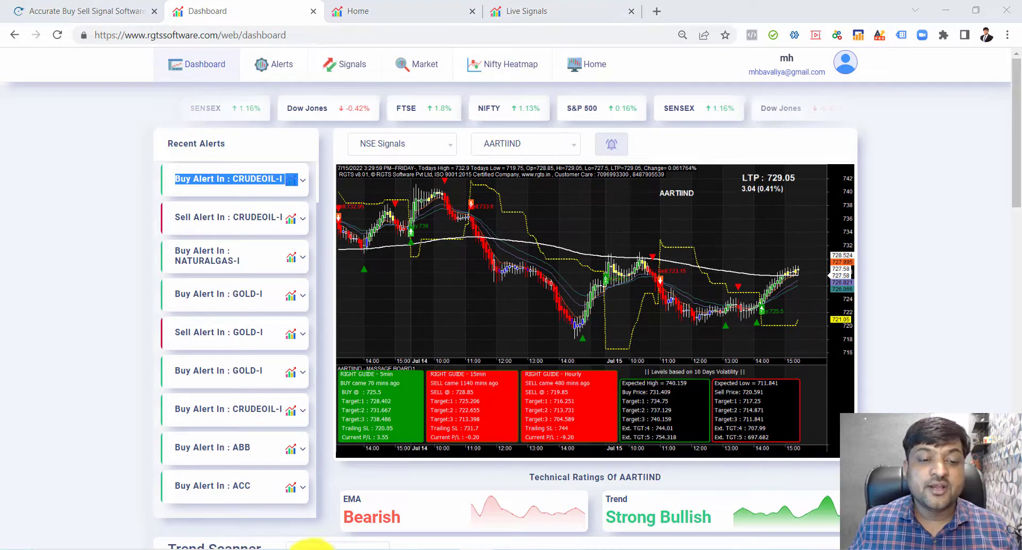
{"action": "left_click", "coordinate": [391, 501]}
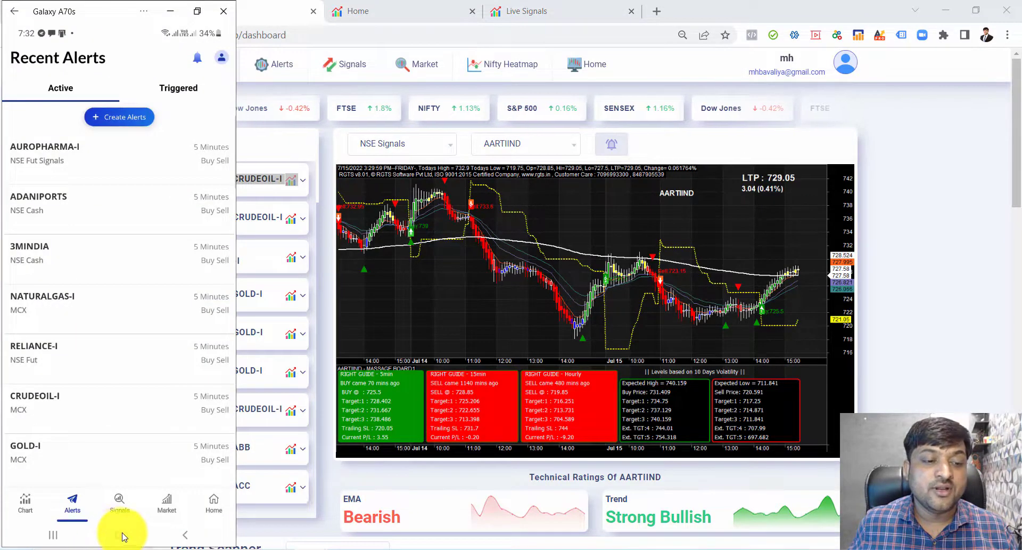
Show Pro Signals' Triggered alerts on the phone, then open the dashboard's Alerts page.
{"action": "right_click", "coordinate": [95, 142]}
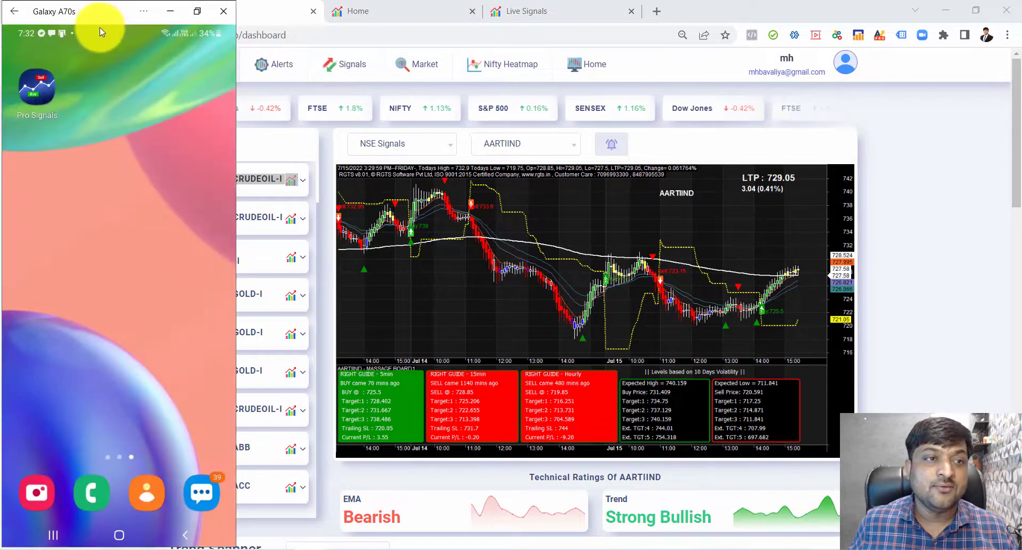
{"action": "left_click", "coordinate": [54, 84]}
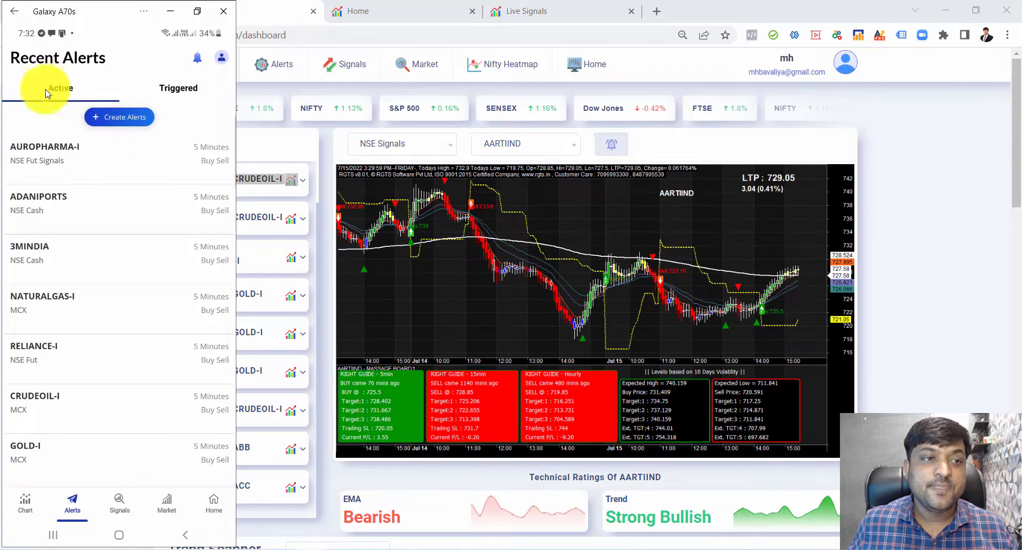
{"action": "left_click", "coordinate": [24, 506]}
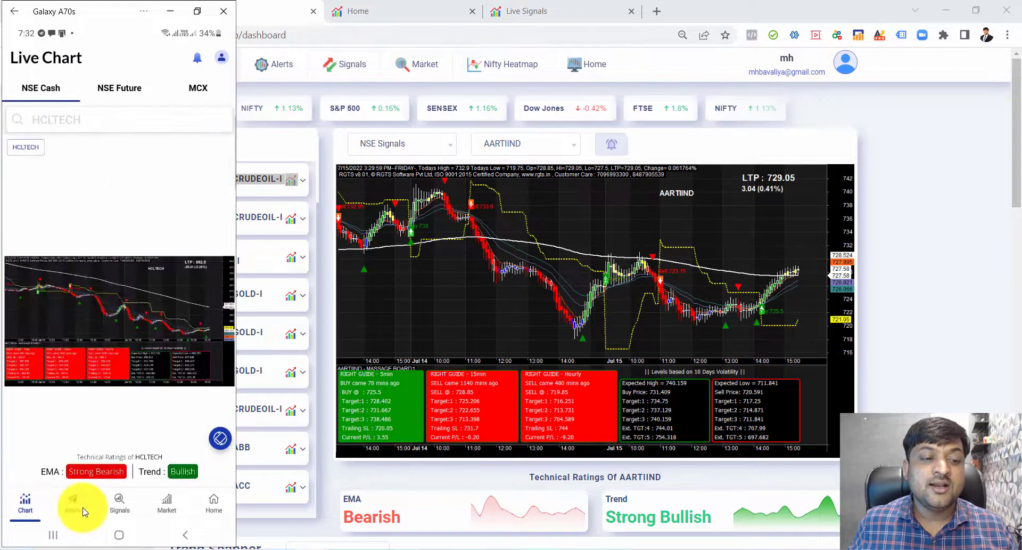
{"action": "left_click", "coordinate": [82, 511]}
{"action": "left_click", "coordinate": [181, 90]}
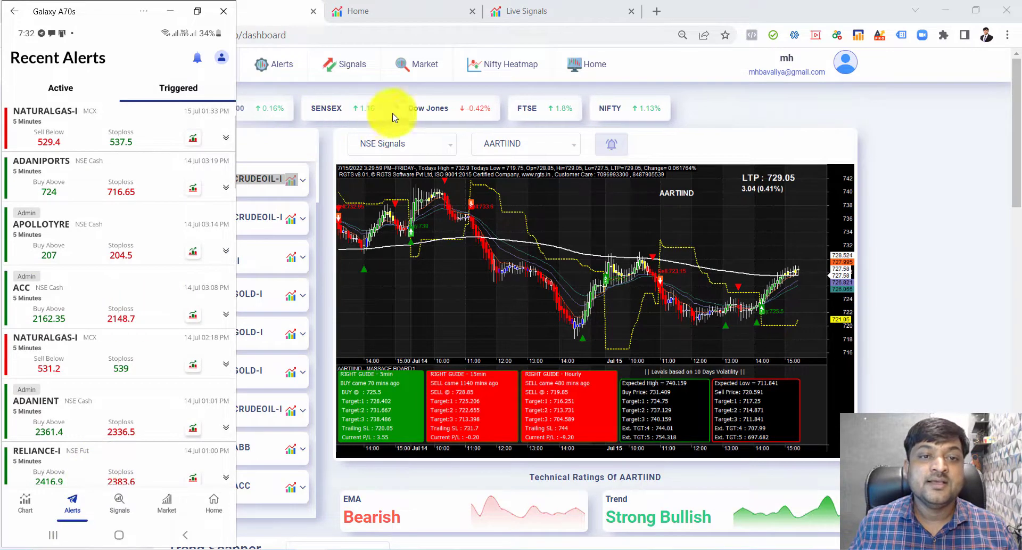
{"action": "left_click", "coordinate": [739, 120]}
{"action": "left_click", "coordinate": [288, 66]}
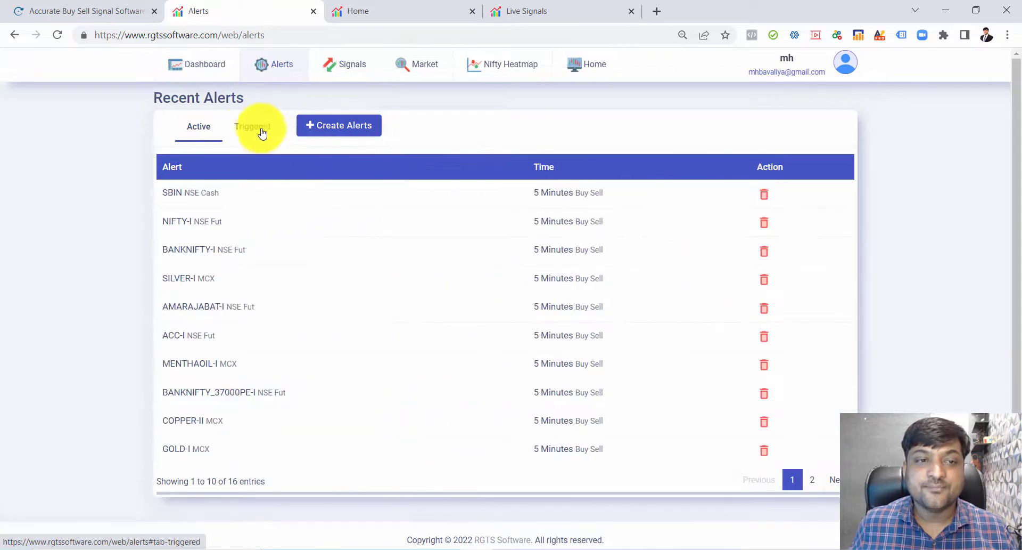
Check the triggered alerts' targets and stop-losses, then go back to the 16 active alerts.
{"action": "left_click", "coordinate": [262, 133]}
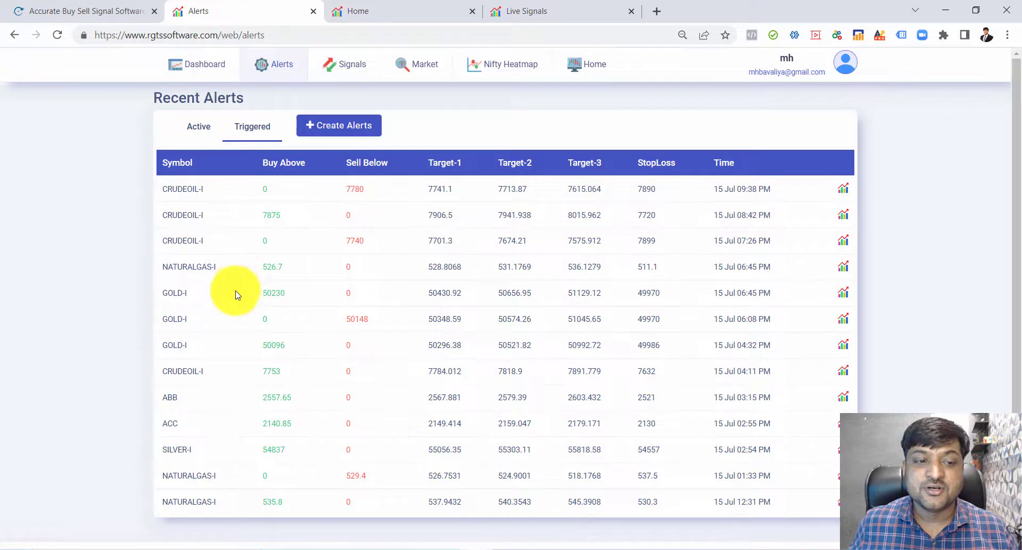
{"action": "scroll", "coordinate": [238, 295], "scroll_direction": "down", "scroll_amount": 1}
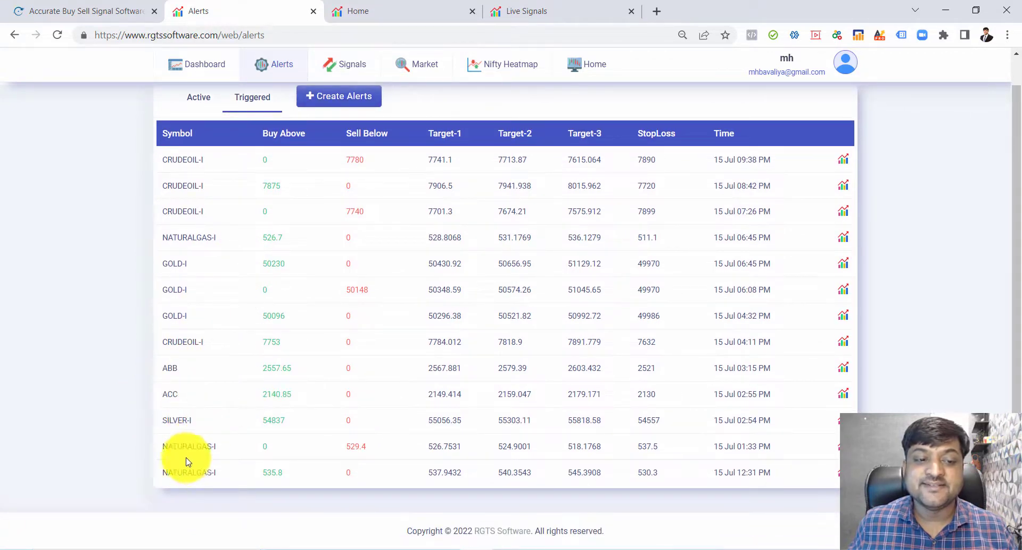
{"action": "left_click", "coordinate": [208, 100]}
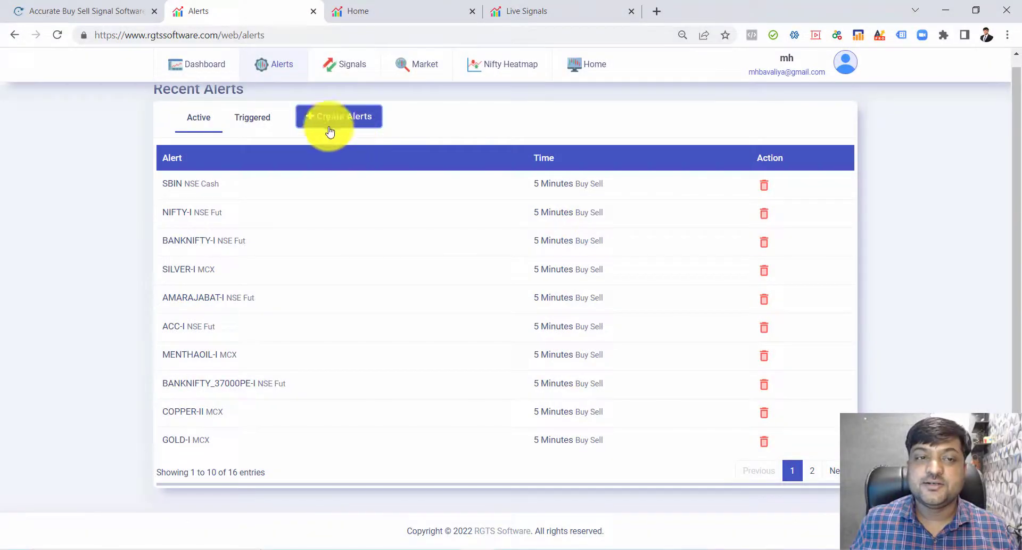
Create and save a MARUTI alert in NSE Cash, Buy Sell type, 5 Minutes time frame.
{"action": "left_click", "coordinate": [330, 124]}
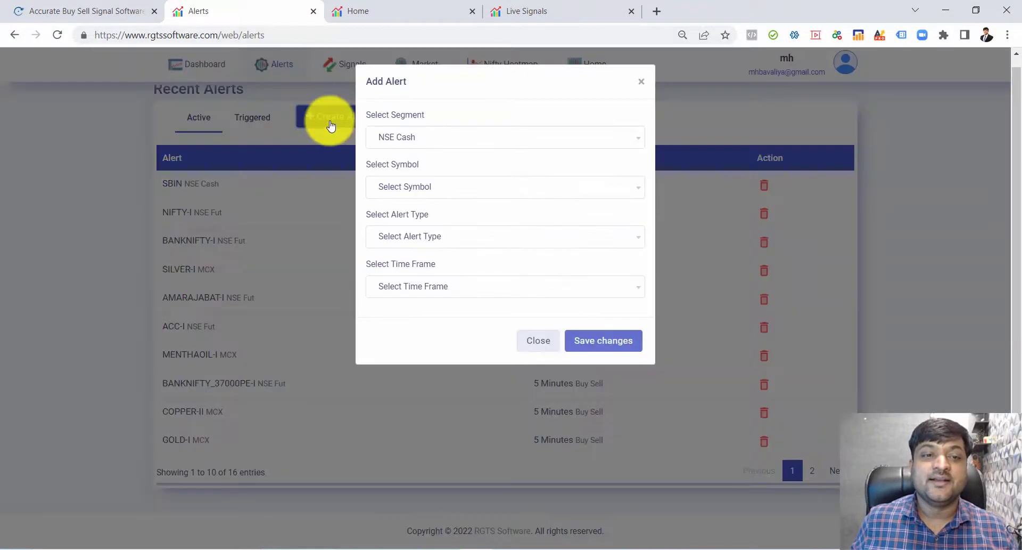
{"action": "left_click", "coordinate": [393, 137]}
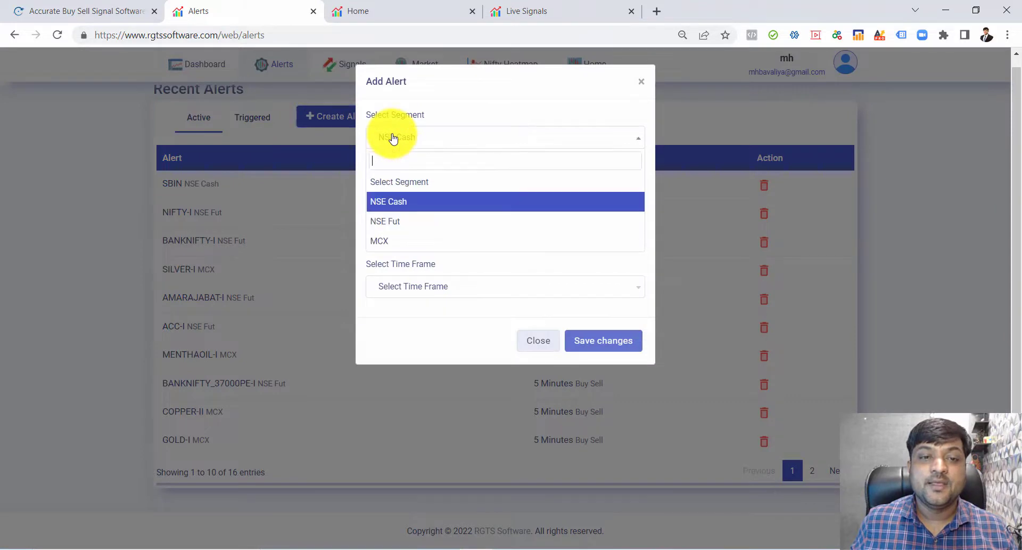
{"action": "left_click", "coordinate": [396, 206]}
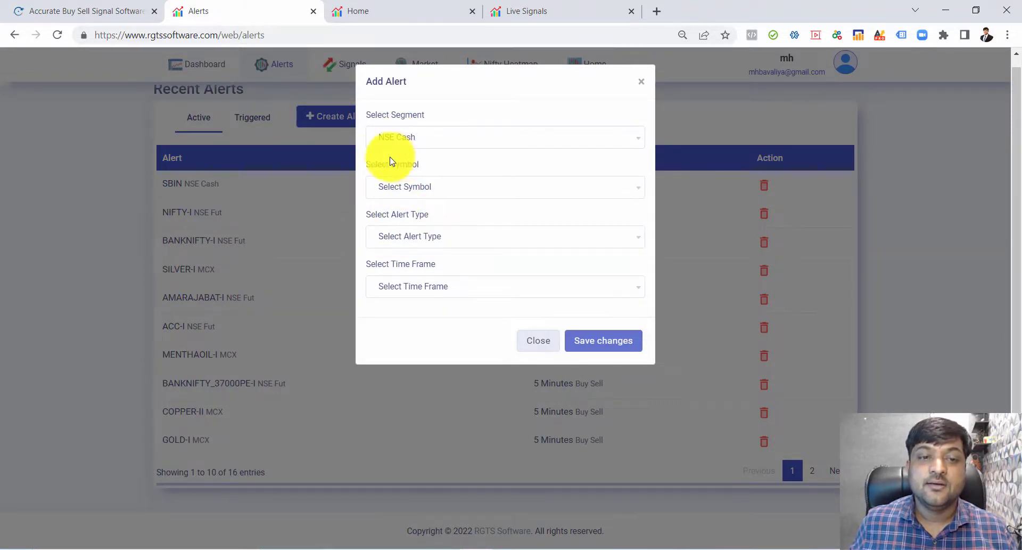
{"action": "left_click", "coordinate": [420, 187]}
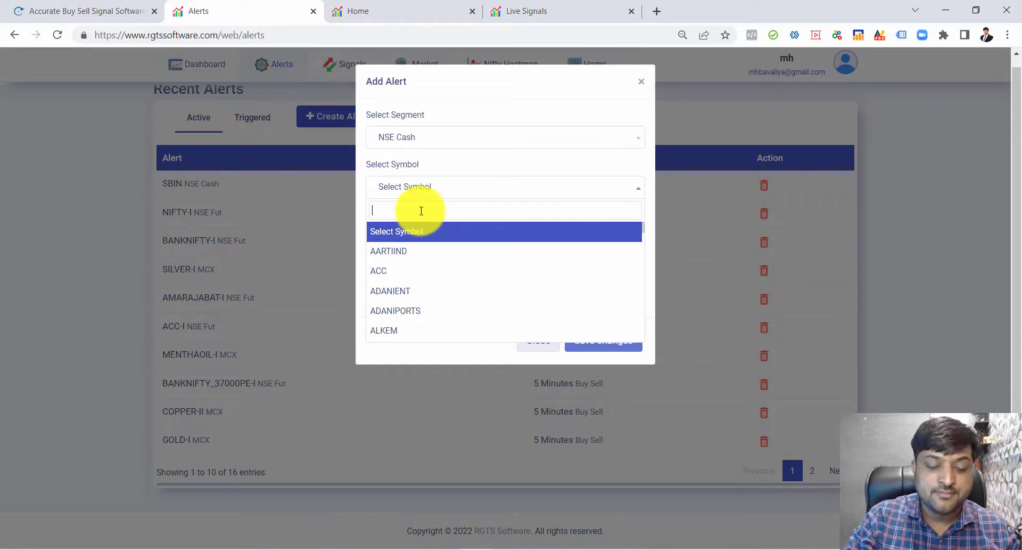
{"action": "type", "text": "maru"}
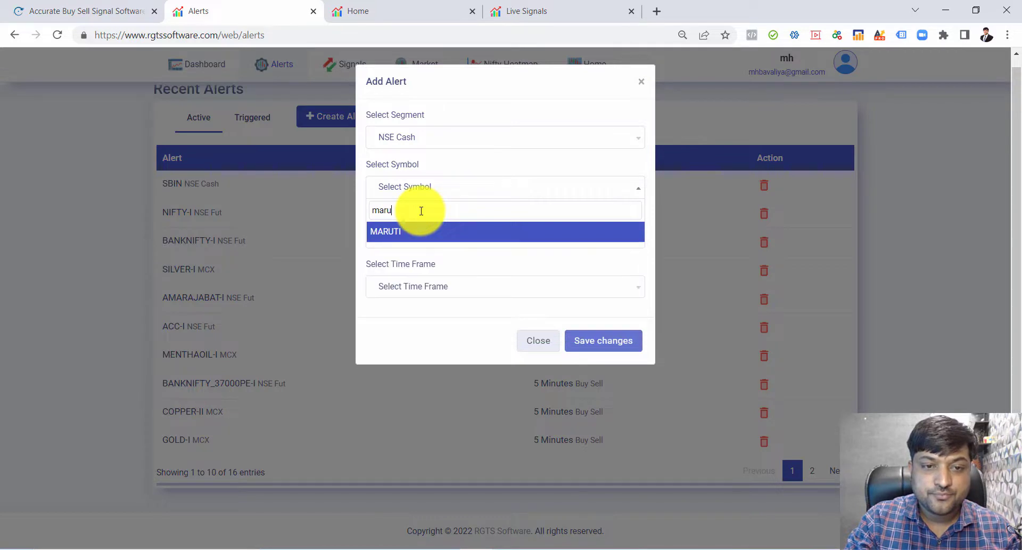
{"action": "left_click", "coordinate": [406, 227]}
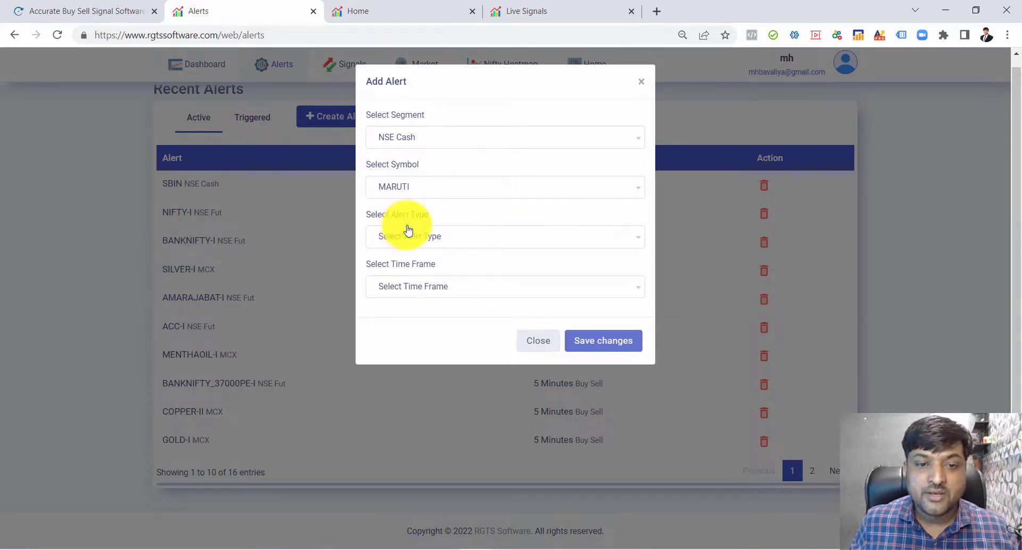
{"action": "left_click", "coordinate": [437, 236]}
{"action": "left_click", "coordinate": [402, 307]}
{"action": "left_click", "coordinate": [433, 288]}
{"action": "left_click", "coordinate": [396, 349]}
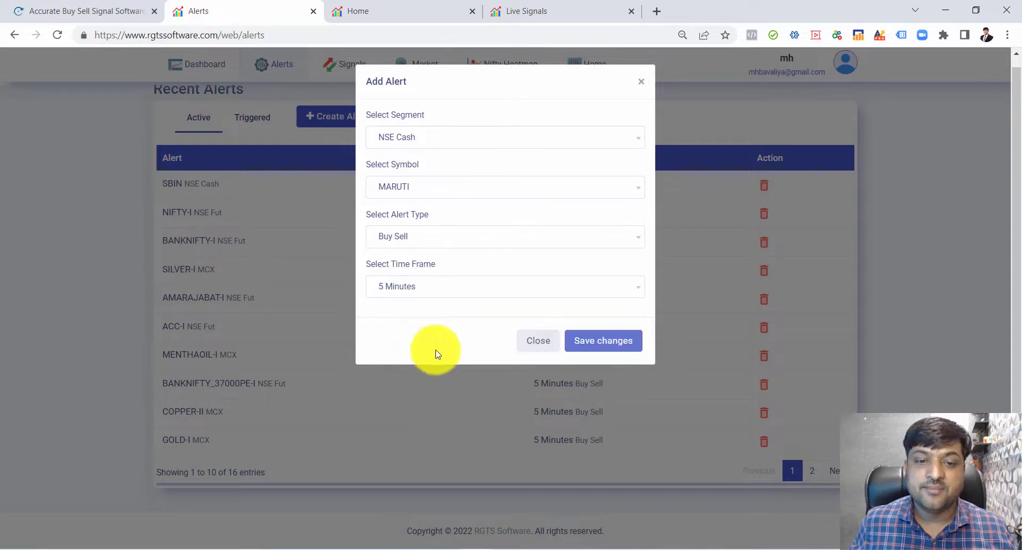
{"action": "left_click", "coordinate": [611, 347]}
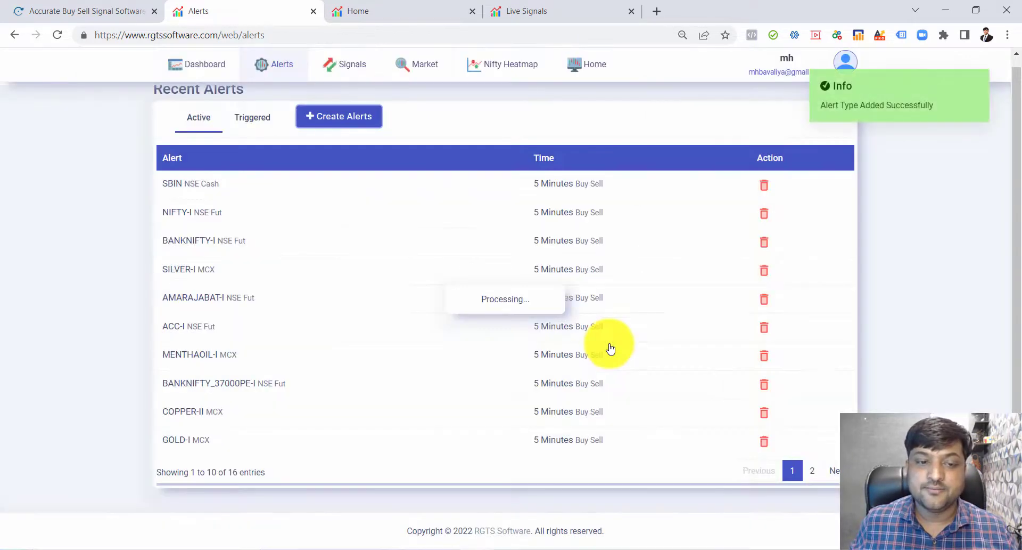
Highlight the new MARUTI entry on page two of active alerts, then switch to Triggered.
{"action": "left_click", "coordinate": [812, 470]}
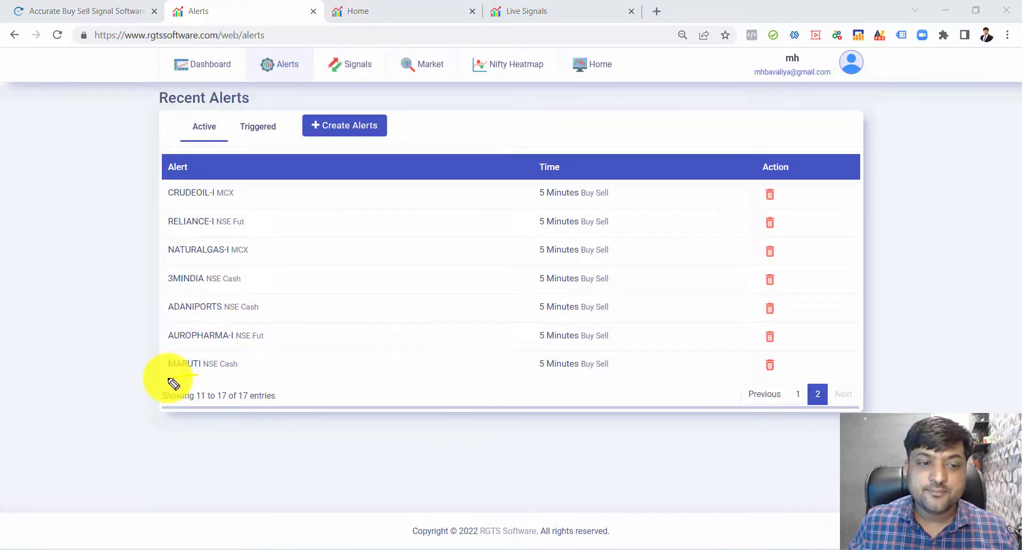
{"action": "left_click_drag", "start_coordinate": [168, 377], "coordinate": [198, 374]}
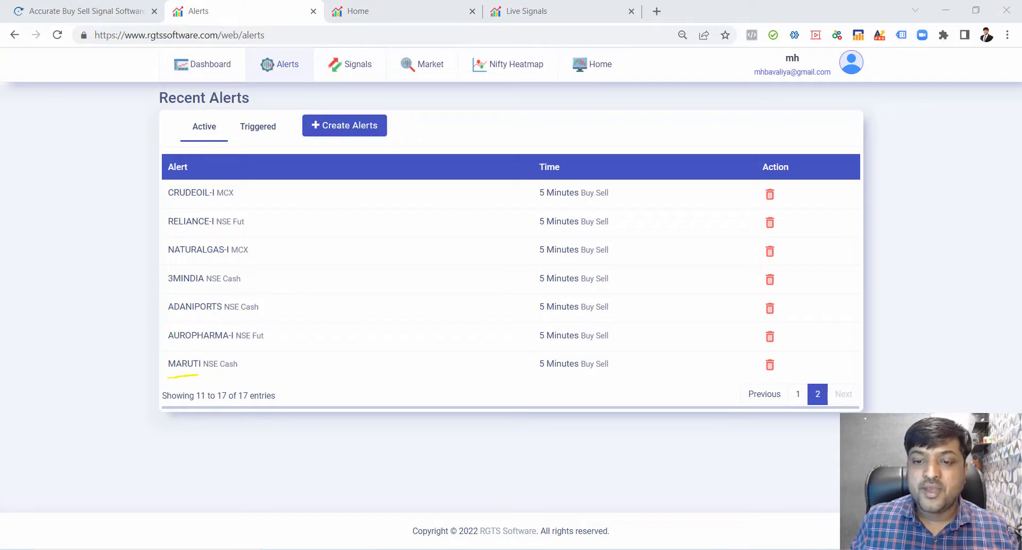
{"action": "left_click", "coordinate": [194, 378]}
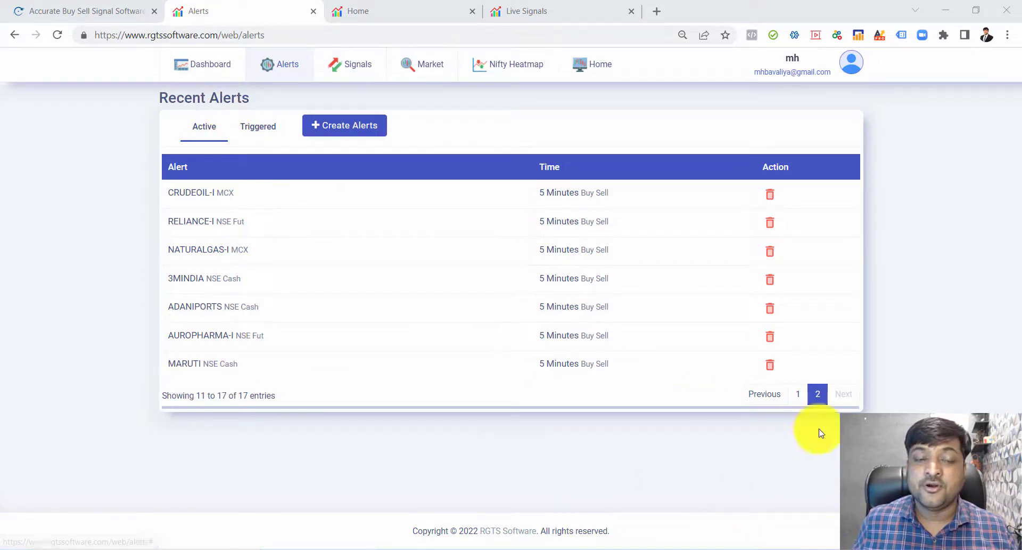
{"action": "left_click", "coordinate": [258, 128]}
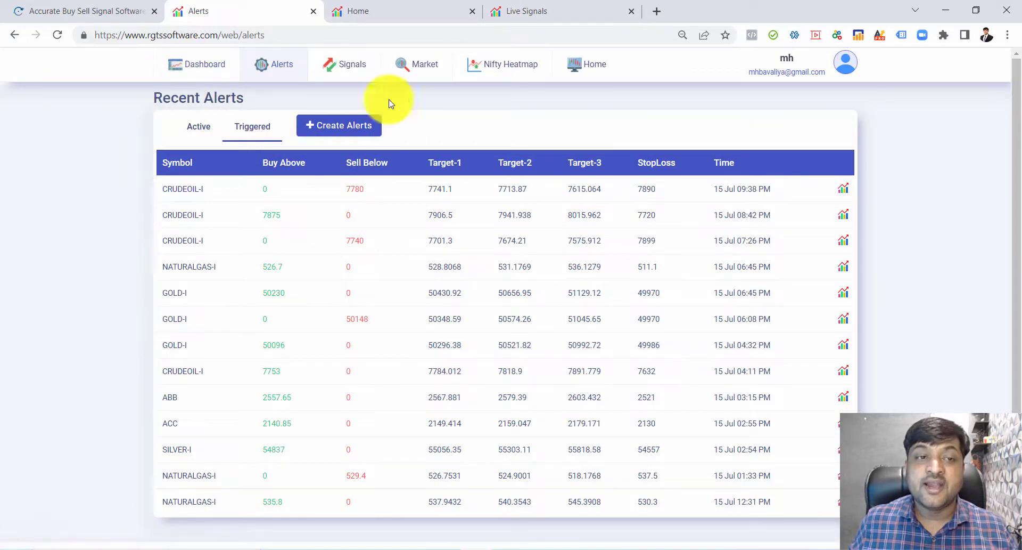
Browse the phone's recent alerts list and enlarge the phone window to full height.
{"action": "mouse_move", "coordinate": [354, 543]}
{"action": "left_click", "coordinate": [382, 506]}
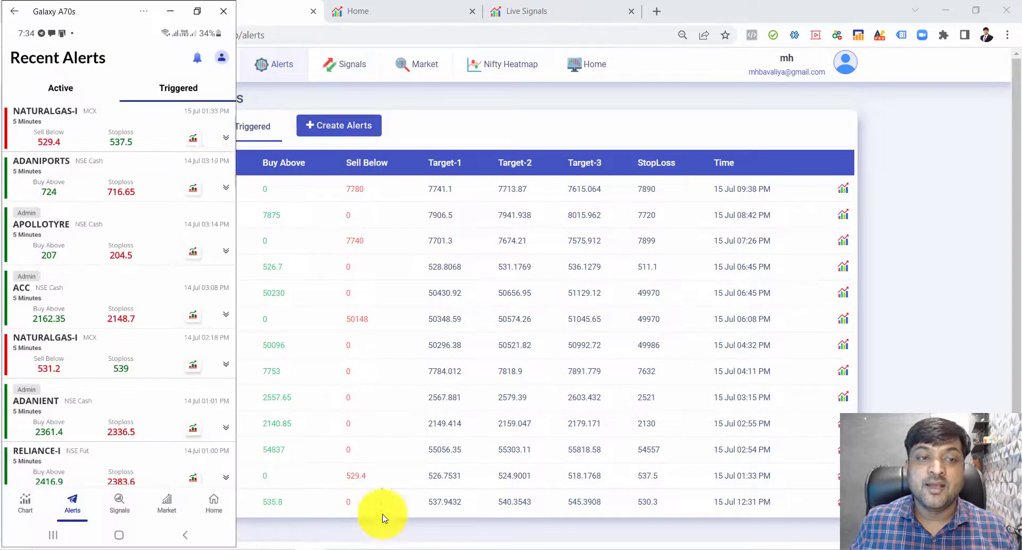
{"action": "left_click", "coordinate": [26, 505]}
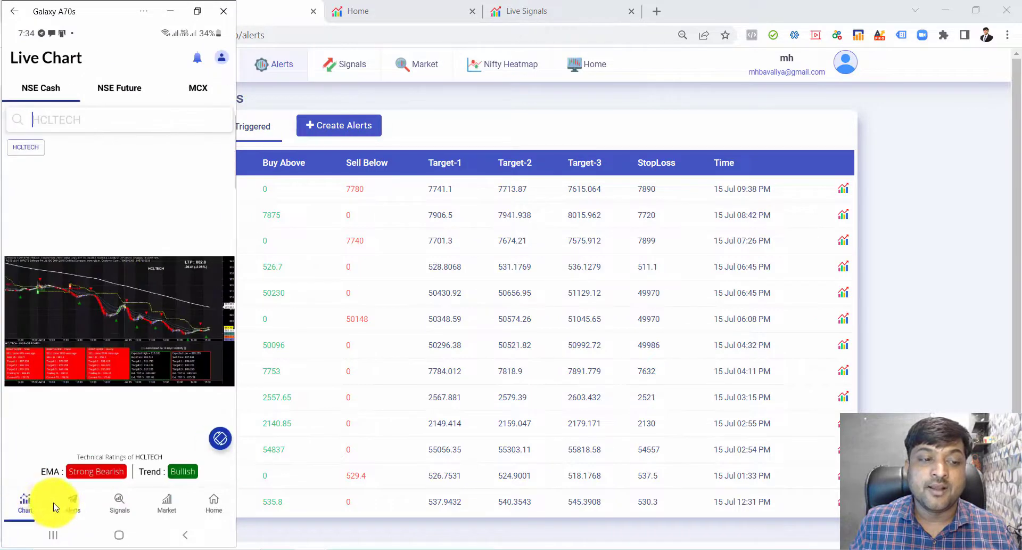
{"action": "left_click", "coordinate": [72, 505]}
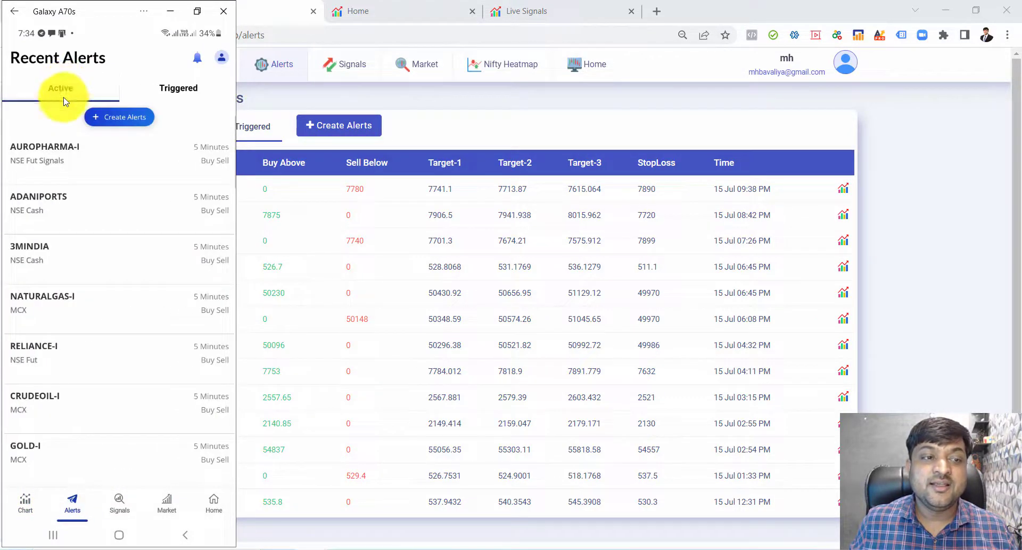
{"action": "scroll", "coordinate": [122, 243], "scroll_direction": "down", "scroll_amount": 2}
{"action": "scroll", "coordinate": [121, 244], "scroll_direction": "down", "scroll_amount": 10}
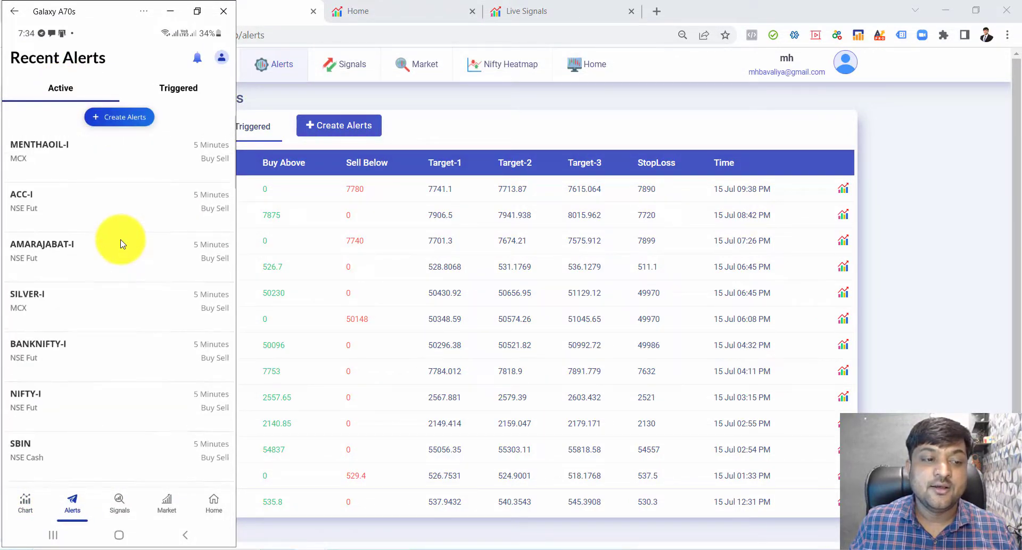
{"action": "scroll", "coordinate": [121, 243], "scroll_direction": "up", "scroll_amount": 10}
{"action": "left_click_drag", "start_coordinate": [88, 22], "coordinate": [130, 24]}
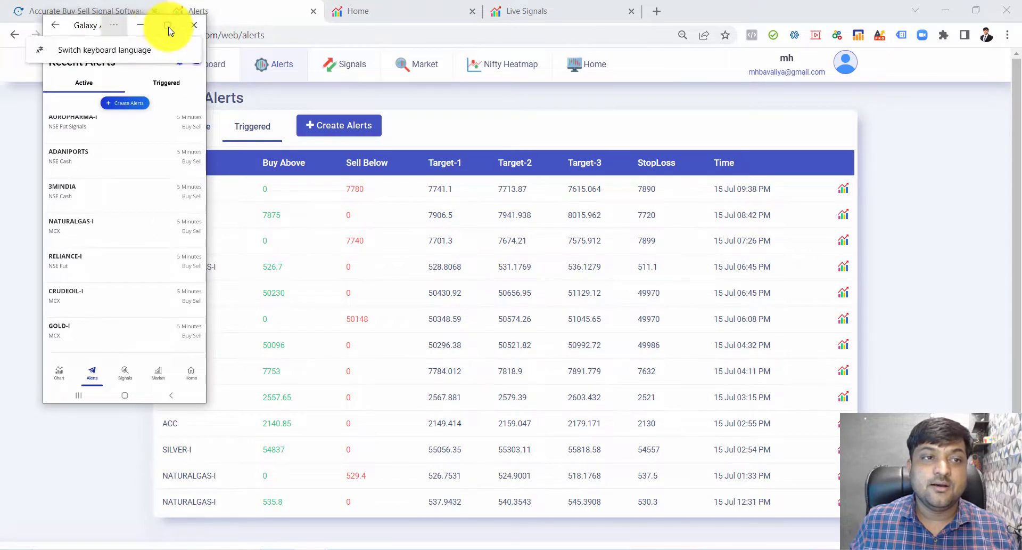
{"action": "left_click", "coordinate": [164, 14]}
Set up a RELIANCE-I alert in NSE Fut with Buy Sell type and 5 Minutes.
{"action": "left_click", "coordinate": [119, 116]}
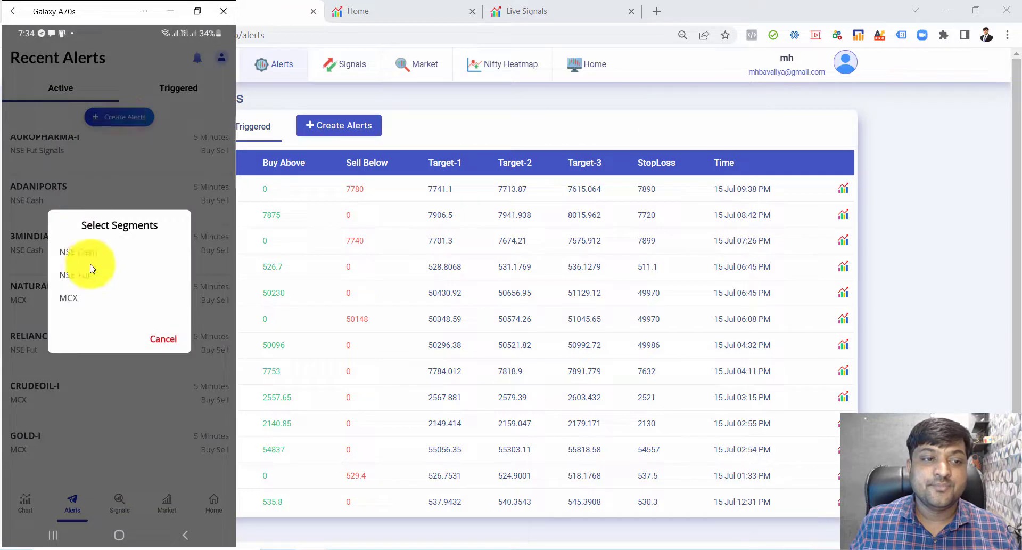
{"action": "left_click", "coordinate": [78, 275]}
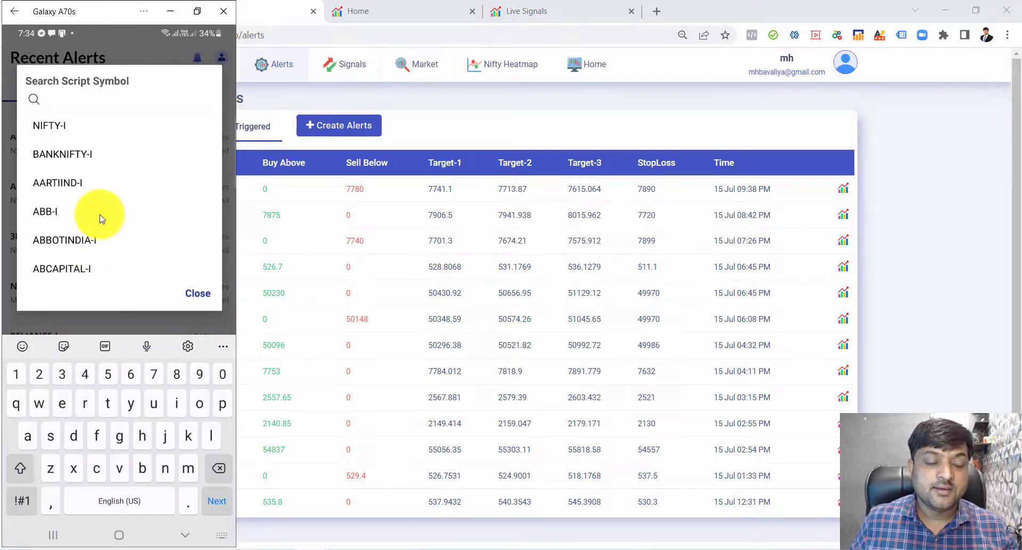
{"action": "type", "text": "relia"}
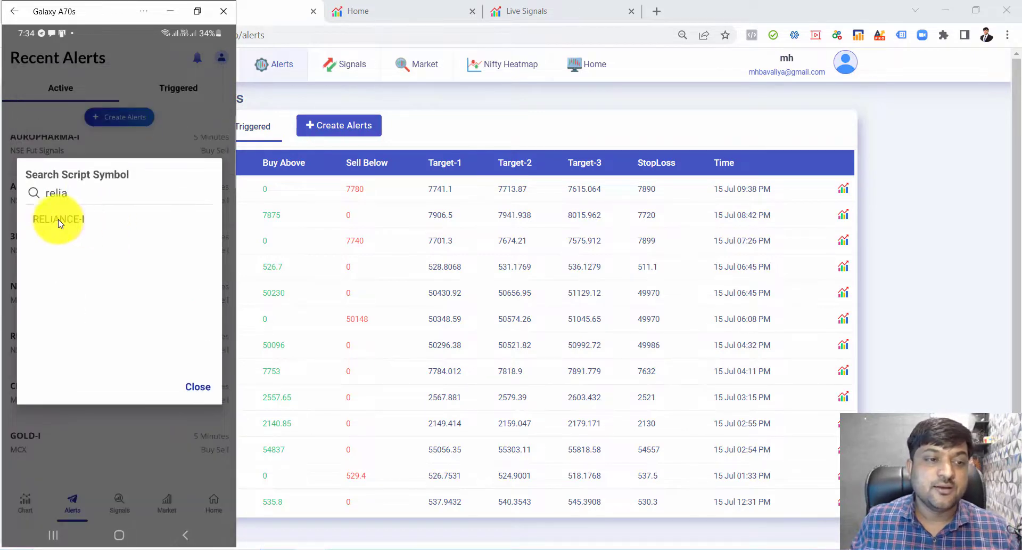
{"action": "left_click", "coordinate": [58, 218]}
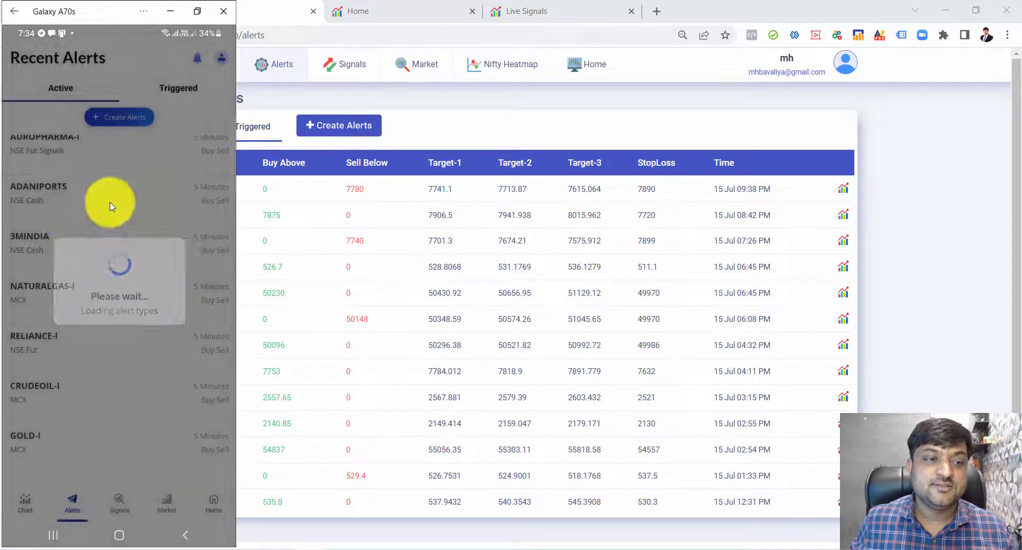
{"action": "left_click", "coordinate": [79, 255]}
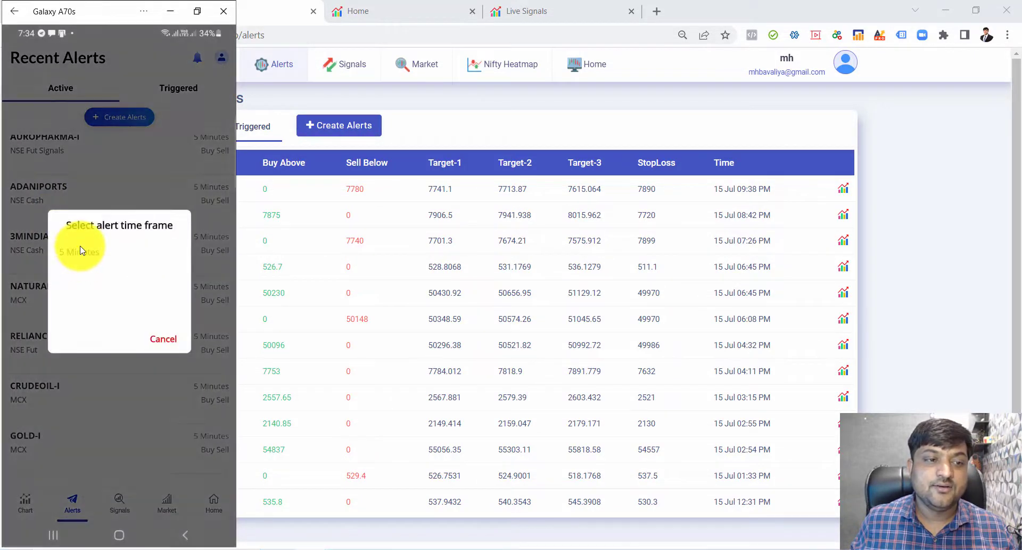
{"action": "left_click", "coordinate": [81, 255]}
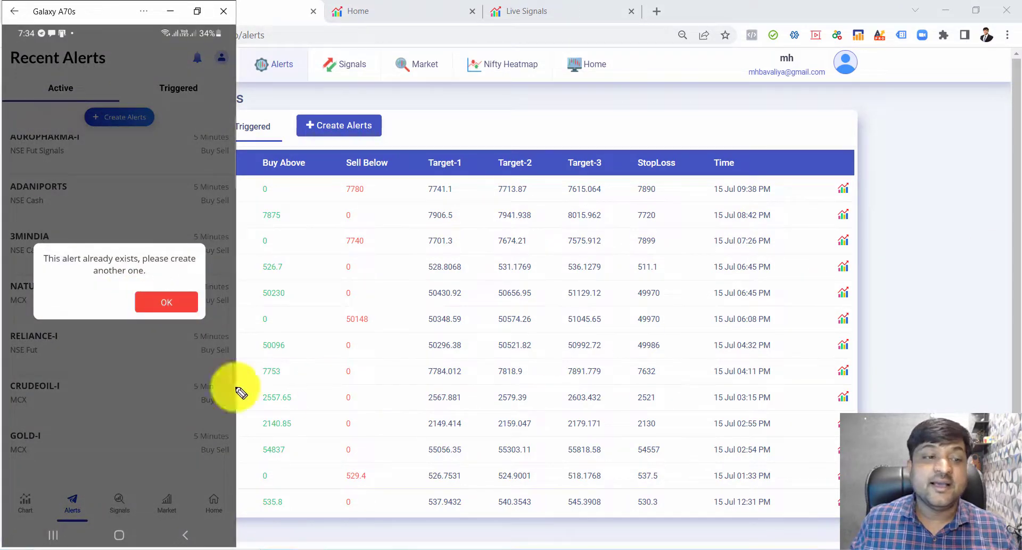
Dismiss the already-exists warning and save an ICICIBANK-I NSE Fut alert, Buy Sell, 5 Minutes.
{"action": "left_click_drag", "start_coordinate": [50, 286], "coordinate": [122, 282]}
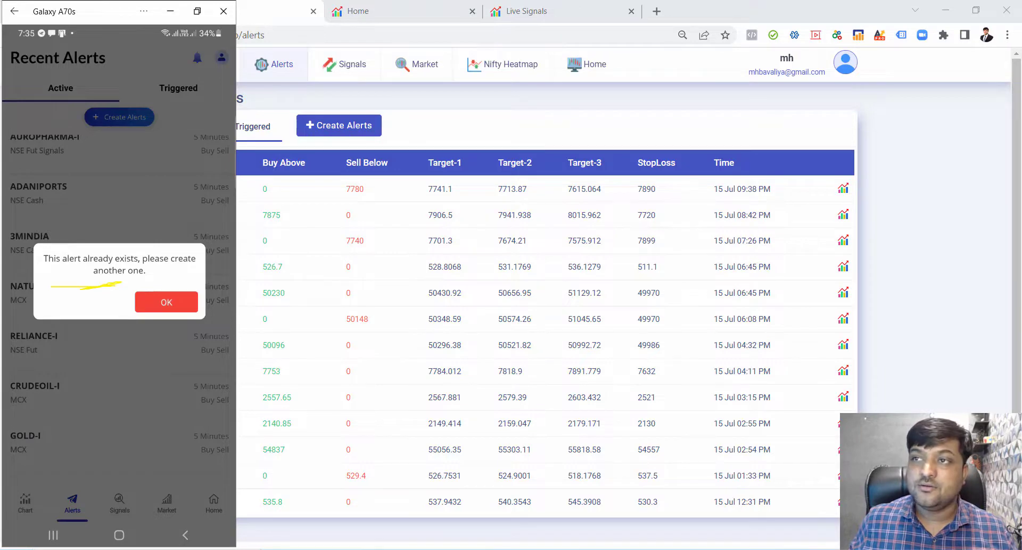
{"action": "left_click", "coordinate": [182, 302]}
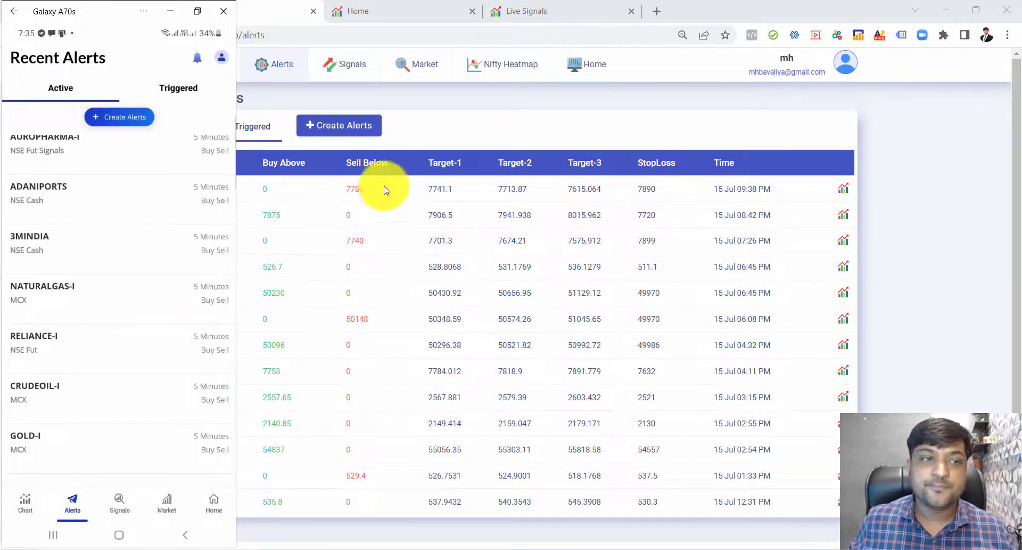
{"action": "left_click", "coordinate": [133, 117]}
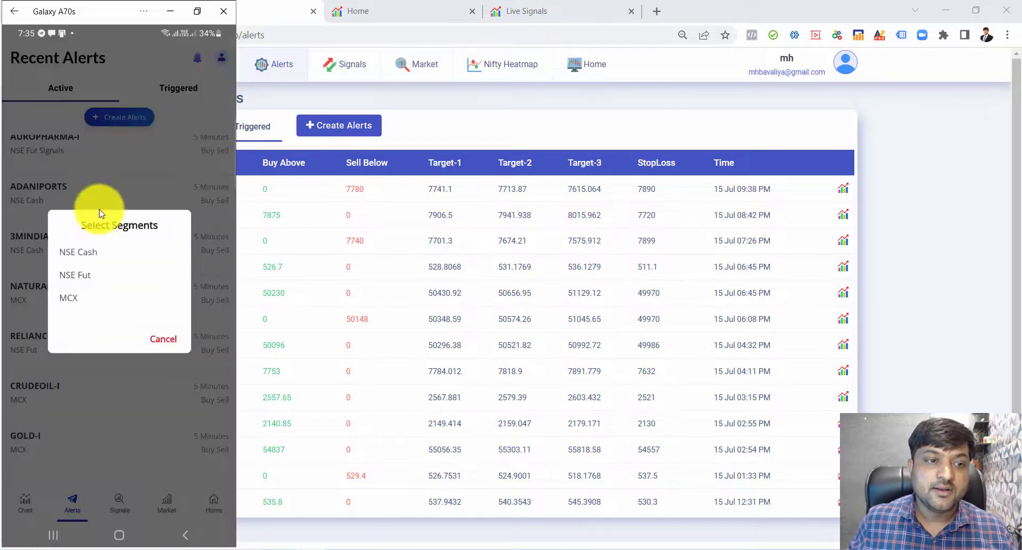
{"action": "left_click", "coordinate": [79, 275]}
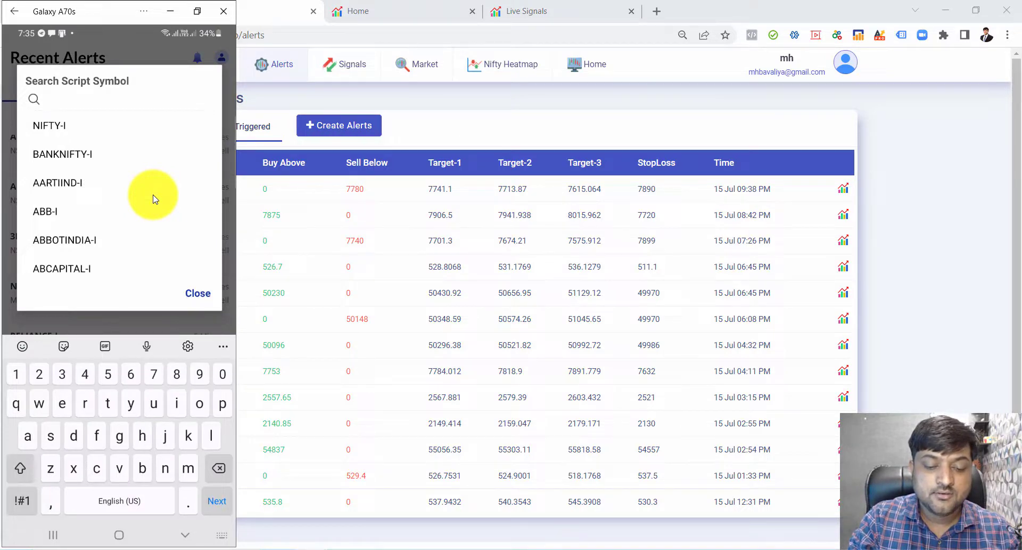
{"action": "type", "text": "ici"}
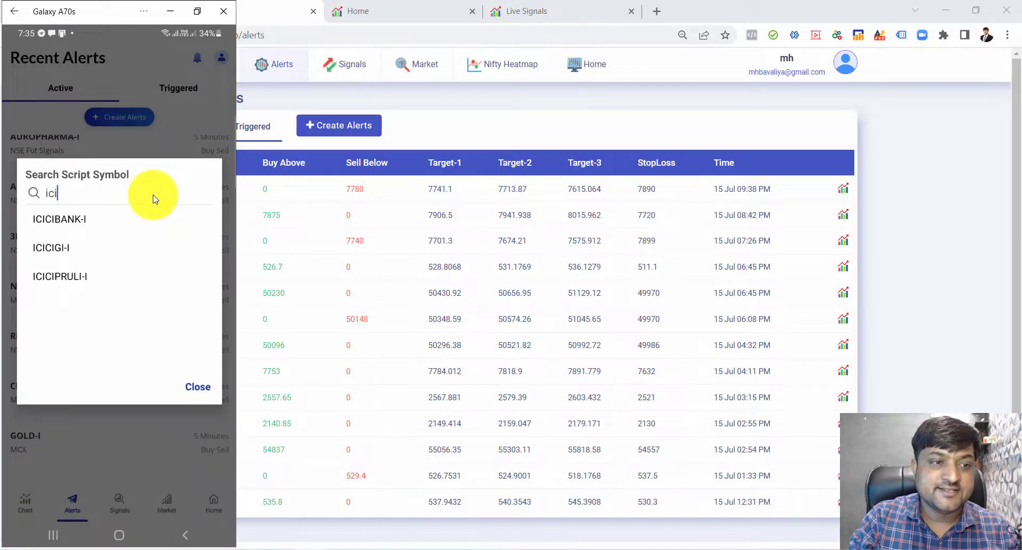
{"action": "left_click", "coordinate": [53, 219]}
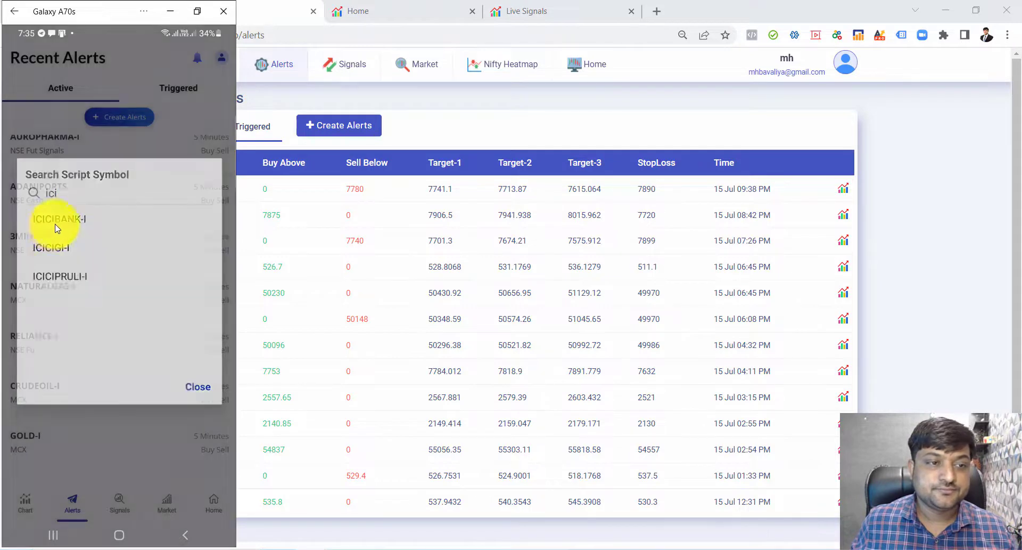
{"action": "left_click", "coordinate": [74, 254]}
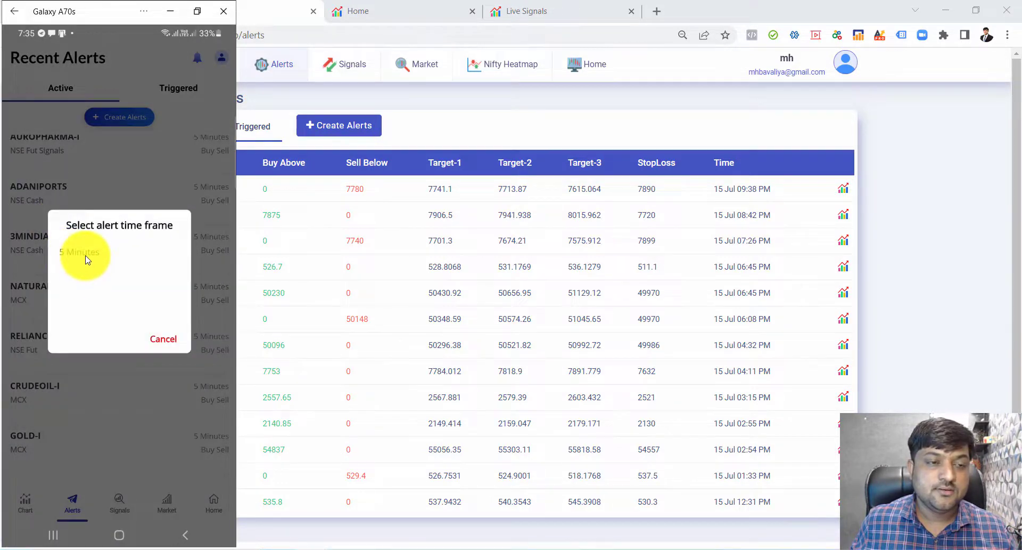
{"action": "left_click", "coordinate": [87, 260]}
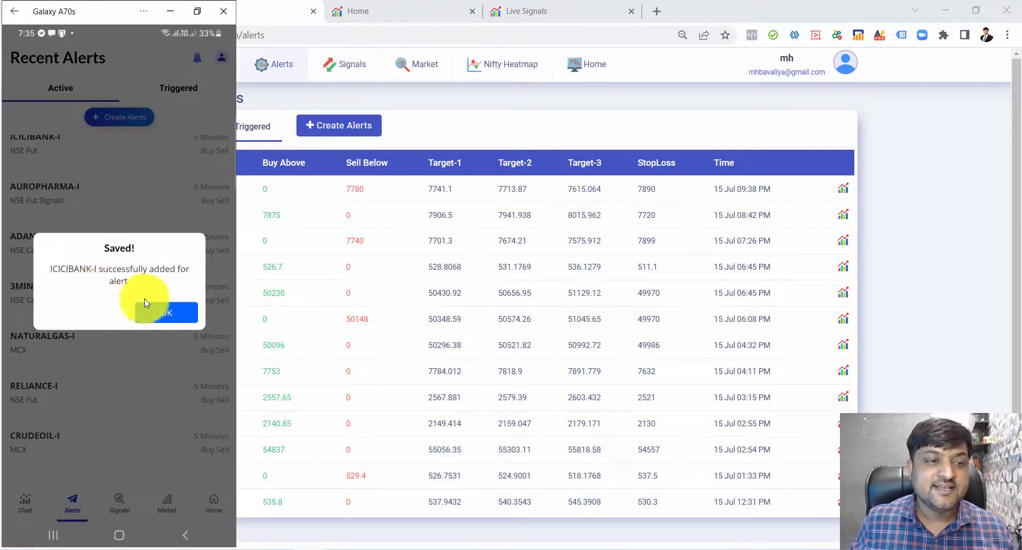
{"action": "left_click", "coordinate": [176, 311]}
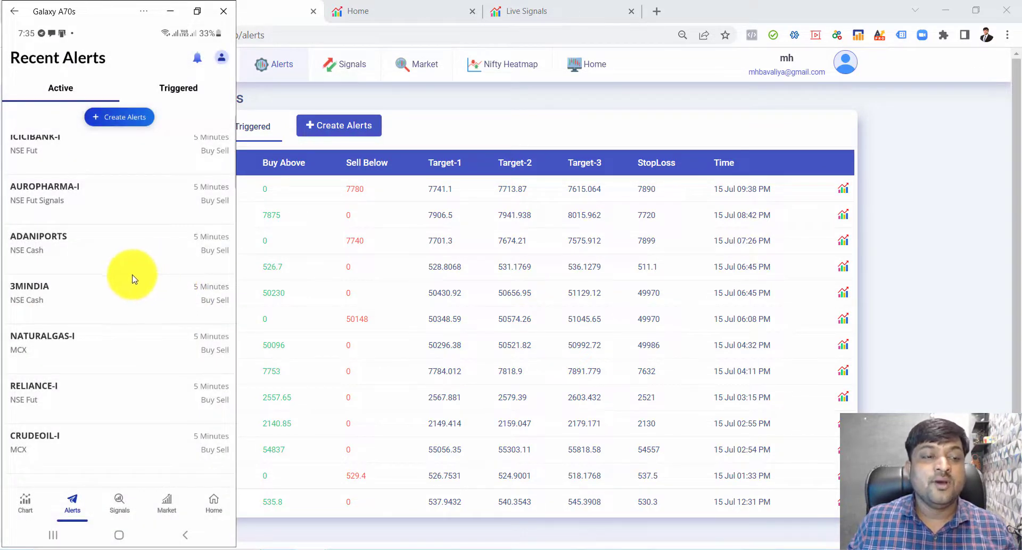
Expand and scroll through the Pro Signals buy/sell notifications, then clear them all.
{"action": "left_click_drag", "start_coordinate": [80, 40], "coordinate": [81, 86]}
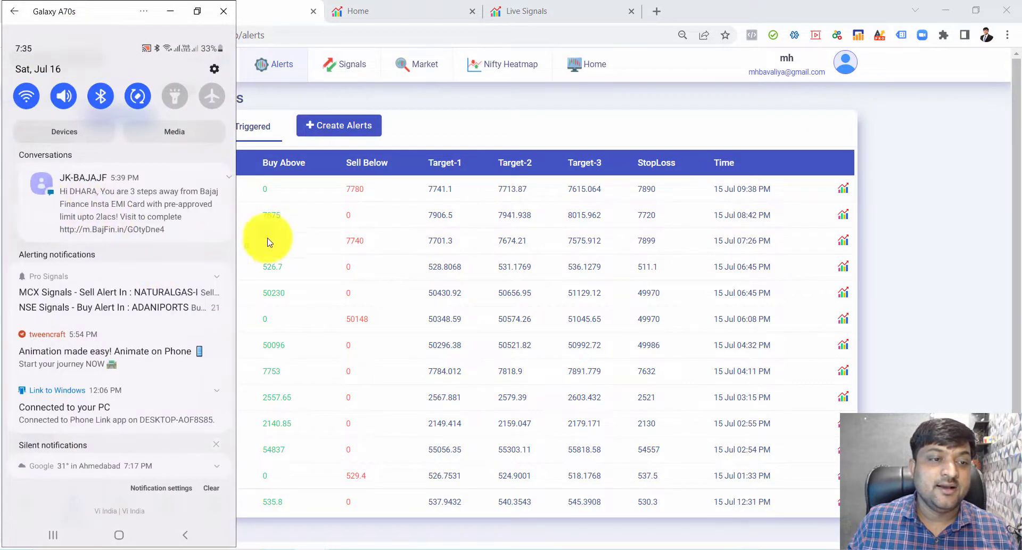
{"action": "left_click", "coordinate": [220, 278]}
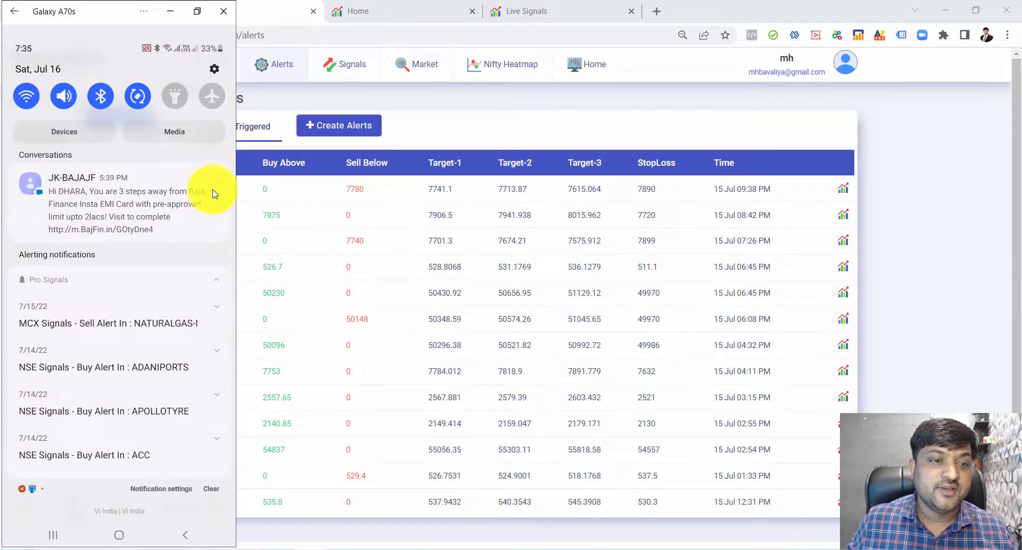
{"action": "scroll", "coordinate": [210, 213], "scroll_direction": "down", "scroll_amount": 2}
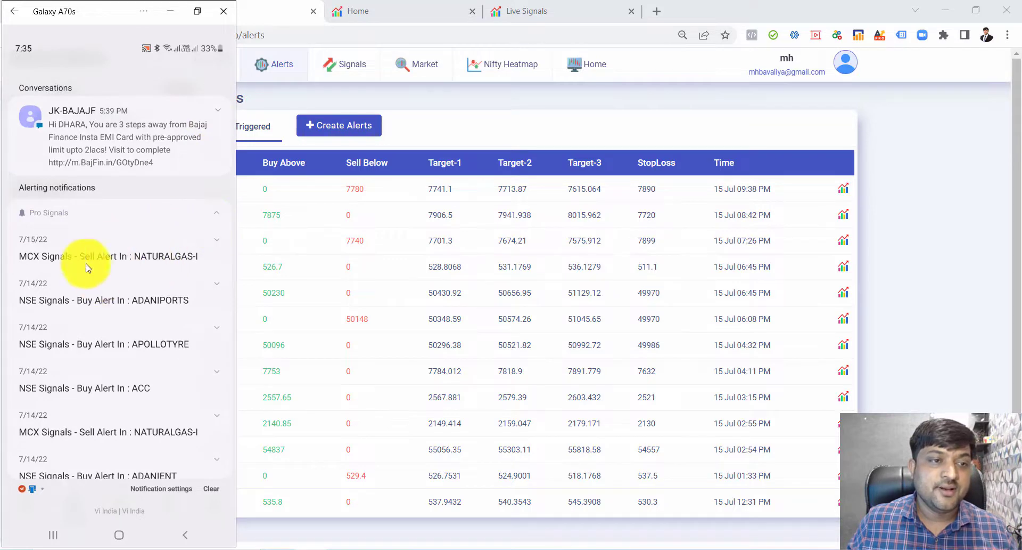
{"action": "scroll", "coordinate": [68, 261], "scroll_direction": "down", "scroll_amount": 1}
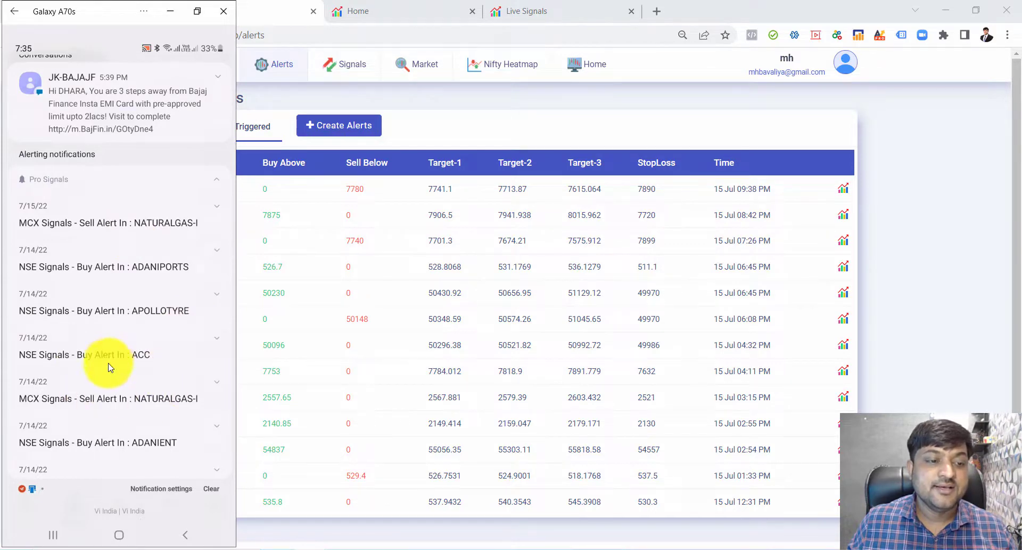
{"action": "scroll", "coordinate": [109, 367], "scroll_direction": "down", "scroll_amount": 2}
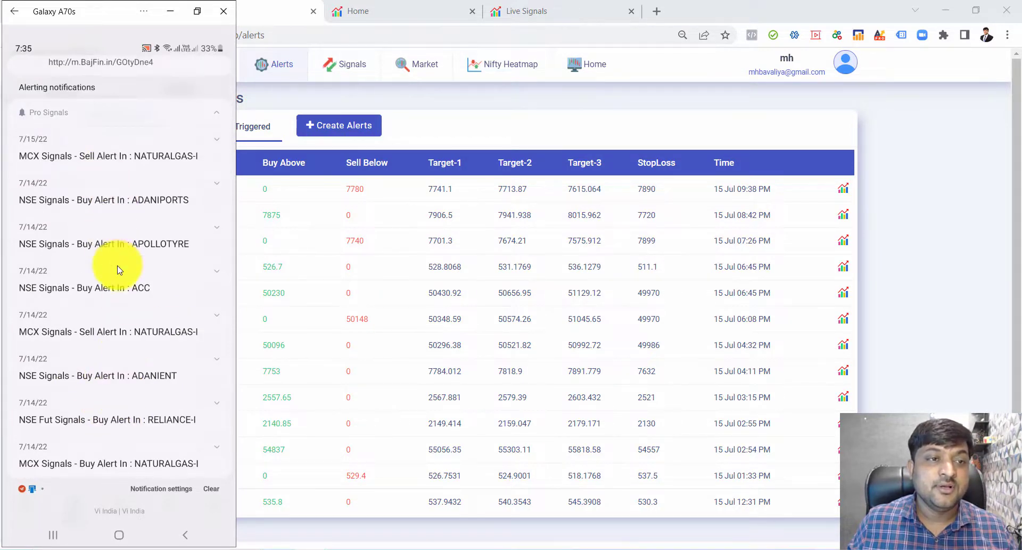
{"action": "scroll", "coordinate": [109, 367], "scroll_direction": "down", "scroll_amount": 3}
{"action": "left_click", "coordinate": [212, 490]}
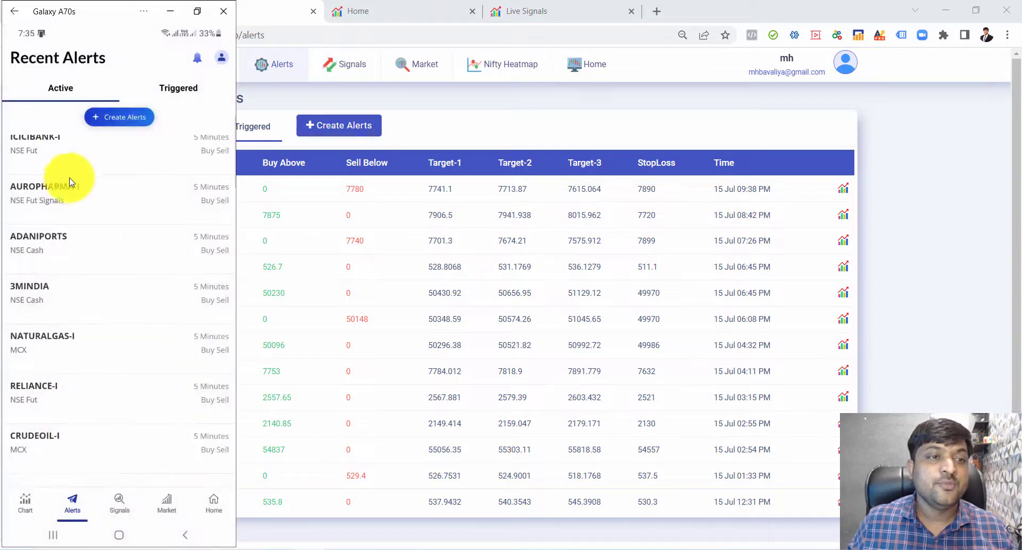
{"action": "scroll", "coordinate": [69, 327], "scroll_direction": "up", "scroll_amount": 1}
Open NATURALGAS-I's live chart from the triggered alerts and rotate it to full-screen landscape.
{"action": "left_click", "coordinate": [178, 89]}
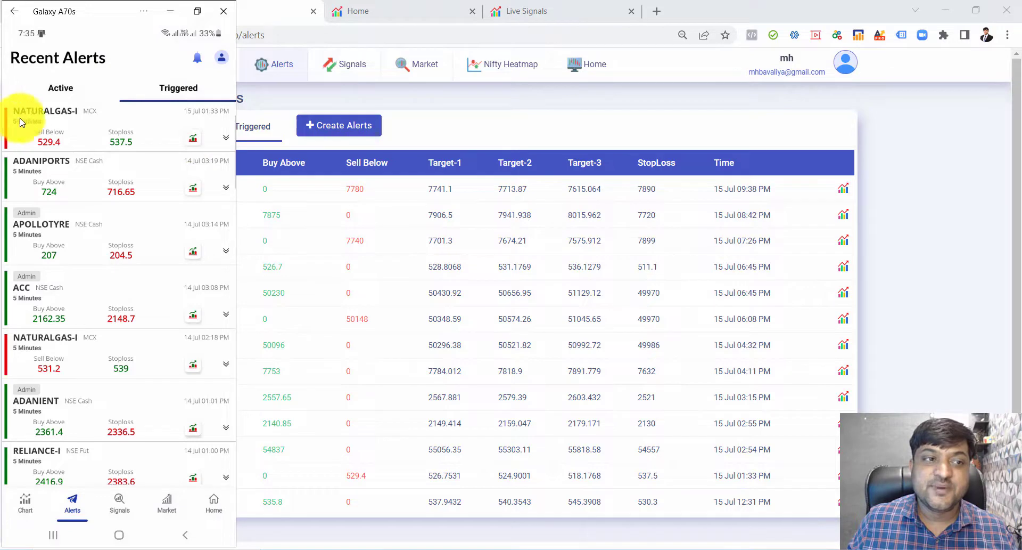
{"action": "left_click", "coordinate": [193, 141]}
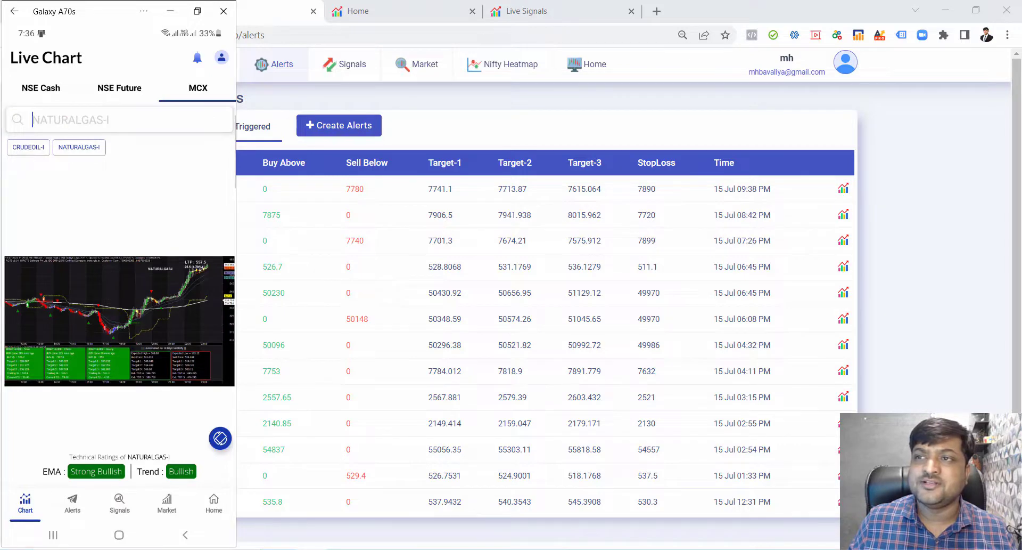
{"action": "left_click_drag", "start_coordinate": [127, 337], "coordinate": [193, 310]}
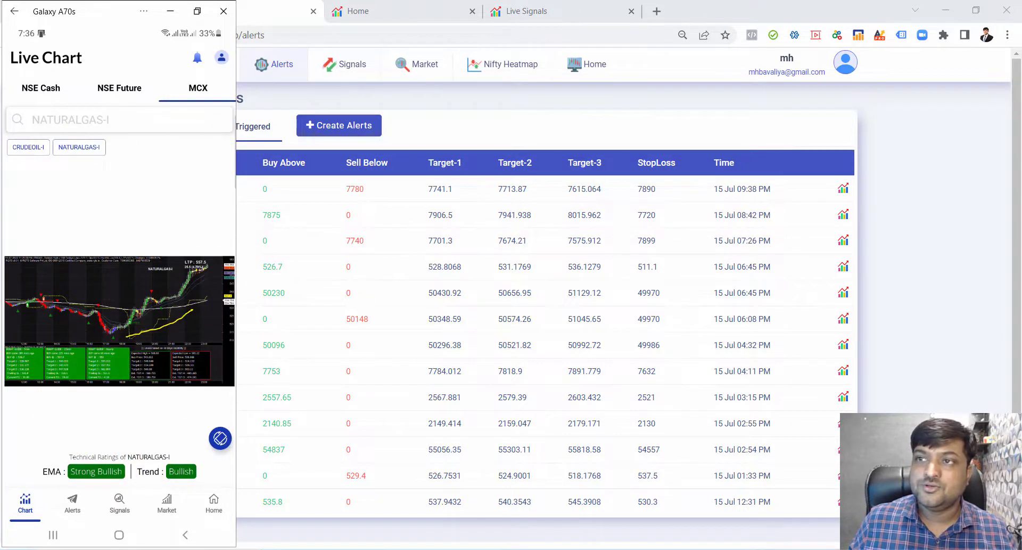
{"action": "left_click", "coordinate": [206, 437]}
{"action": "left_click", "coordinate": [219, 437]}
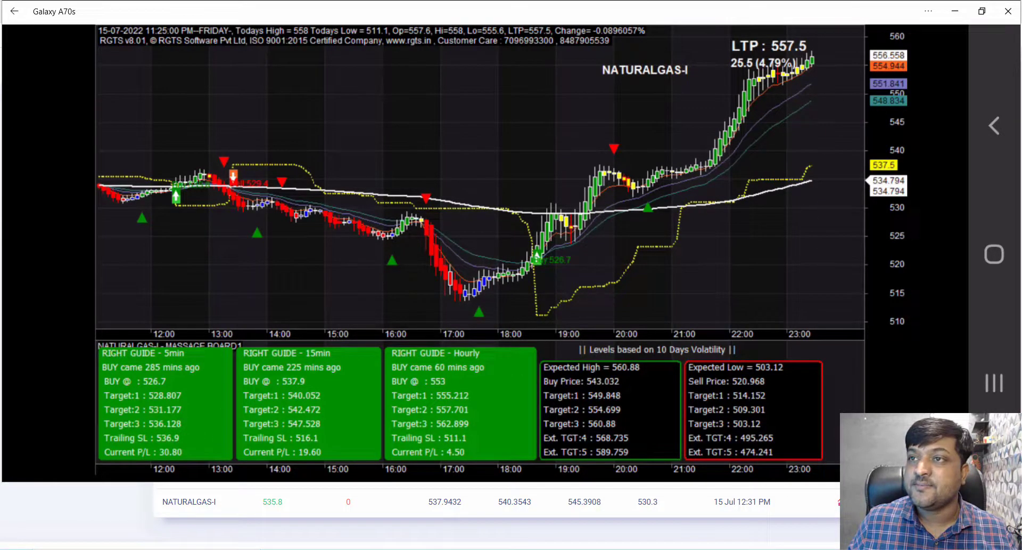
Mark the buy arrows at 526.7 and near 20:20, the sell arrow near 20:00, and the 537.5 level.
{"action": "left_click_drag", "start_coordinate": [534, 235], "coordinate": [549, 240]}
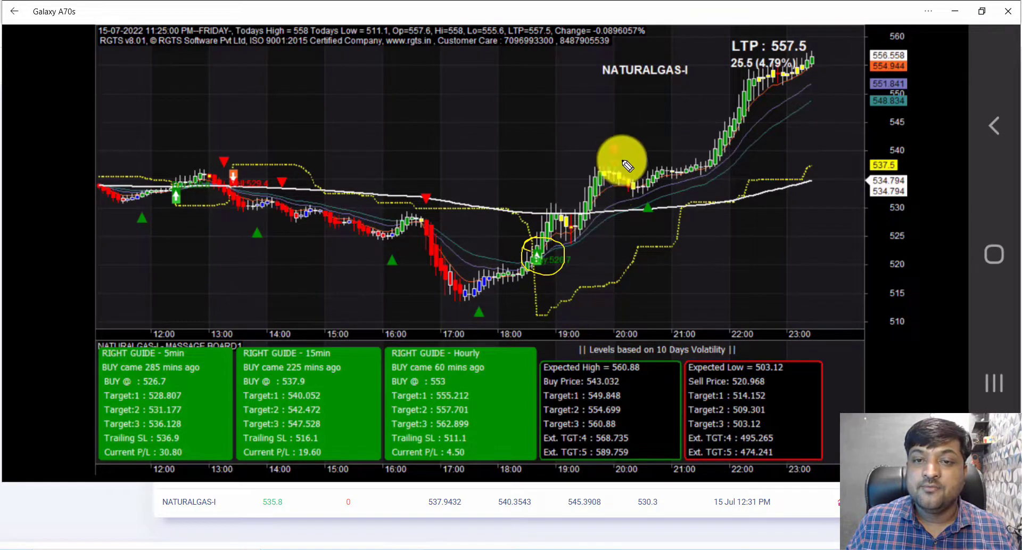
{"action": "mouse_move", "coordinate": [617, 143]}
{"action": "left_mouse_down"}
{"action": "mouse_move", "coordinate": [629, 145]}
{"action": "mouse_move", "coordinate": [618, 164]}
{"action": "left_mouse_up"}
{"action": "left_click_drag", "start_coordinate": [653, 200], "coordinate": [658, 219]}
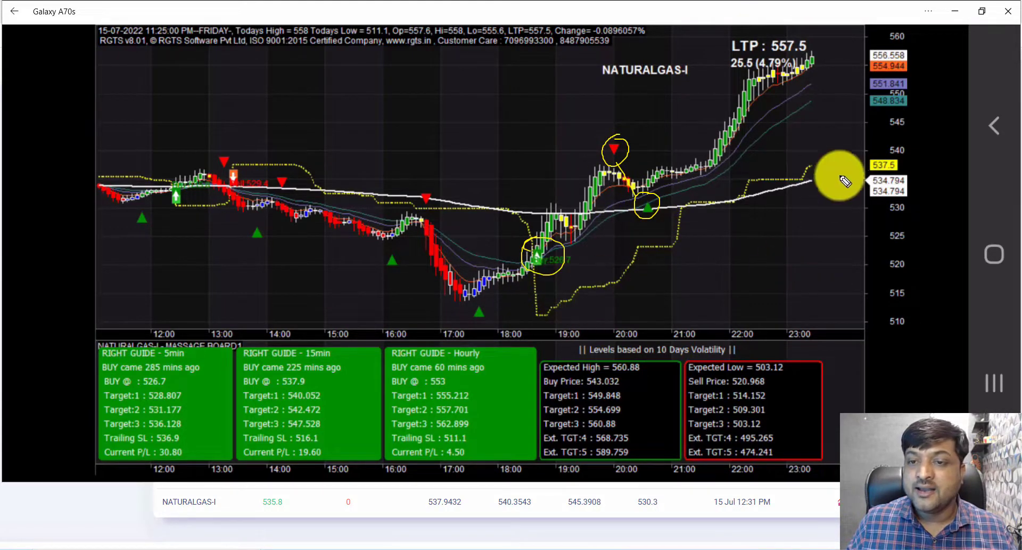
{"action": "left_click_drag", "start_coordinate": [808, 169], "coordinate": [804, 164]}
Trace the stop-loss line from the 18:40 buy, clear the marks, and exit the full-screen chart.
{"action": "mouse_move", "coordinate": [537, 275]}
{"action": "left_mouse_down"}
{"action": "mouse_move", "coordinate": [538, 306]}
{"action": "mouse_move", "coordinate": [559, 301]}
{"action": "mouse_move", "coordinate": [682, 243]}
{"action": "mouse_move", "coordinate": [684, 211]}
{"action": "mouse_move", "coordinate": [777, 186]}
{"action": "mouse_move", "coordinate": [826, 159]}
{"action": "left_mouse_up"}
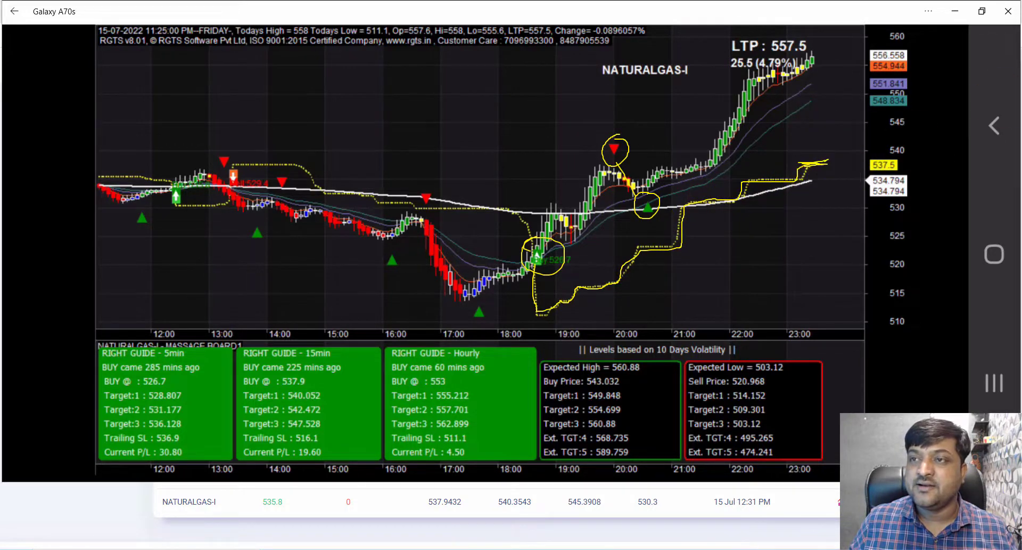
{"action": "key", "text": "Escape"}
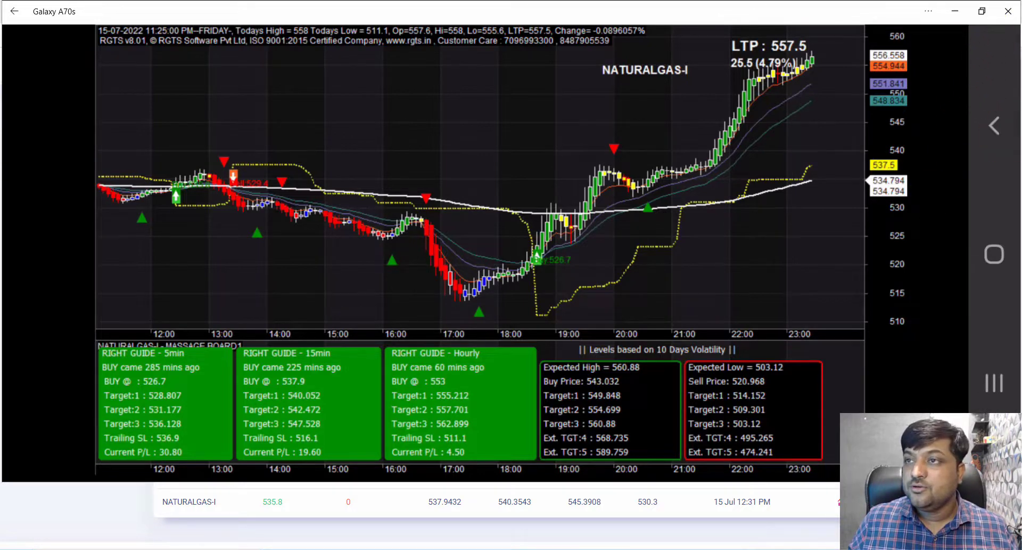
{"action": "left_click", "coordinate": [992, 132]}
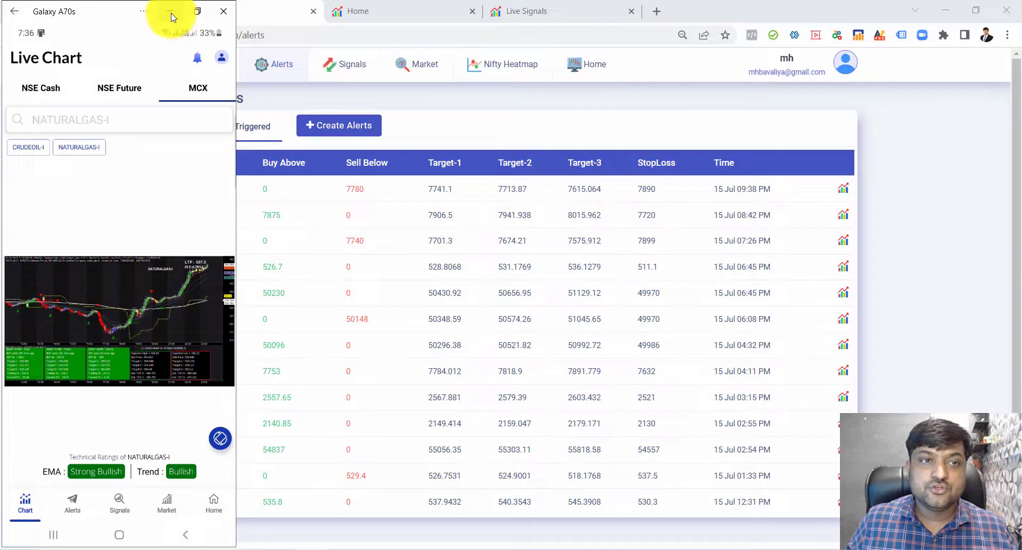
Switch the web Alerts page between Active and Triggered, then show the phone app's Alerts list.
{"action": "left_click", "coordinate": [170, 10]}
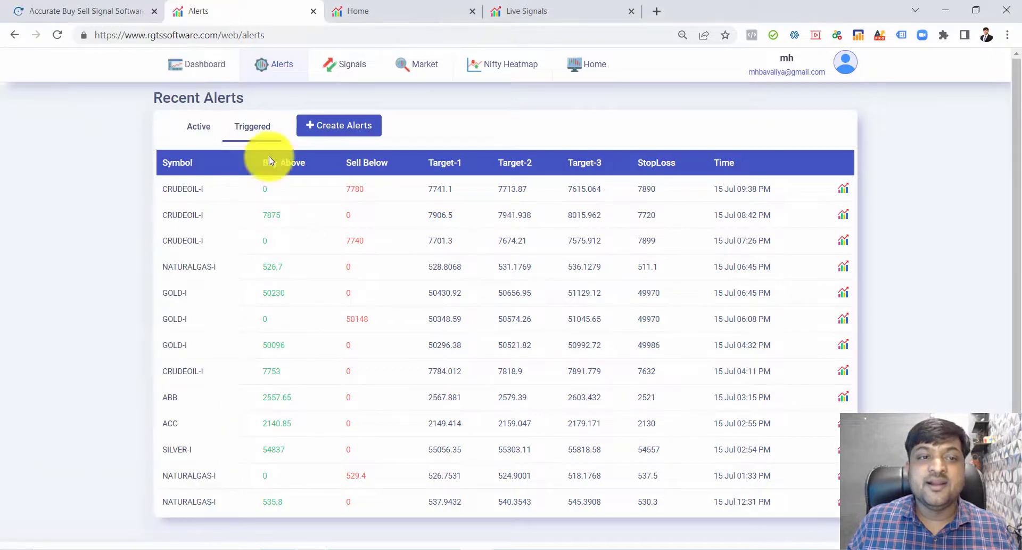
{"action": "left_click", "coordinate": [199, 133]}
{"action": "left_click", "coordinate": [246, 128]}
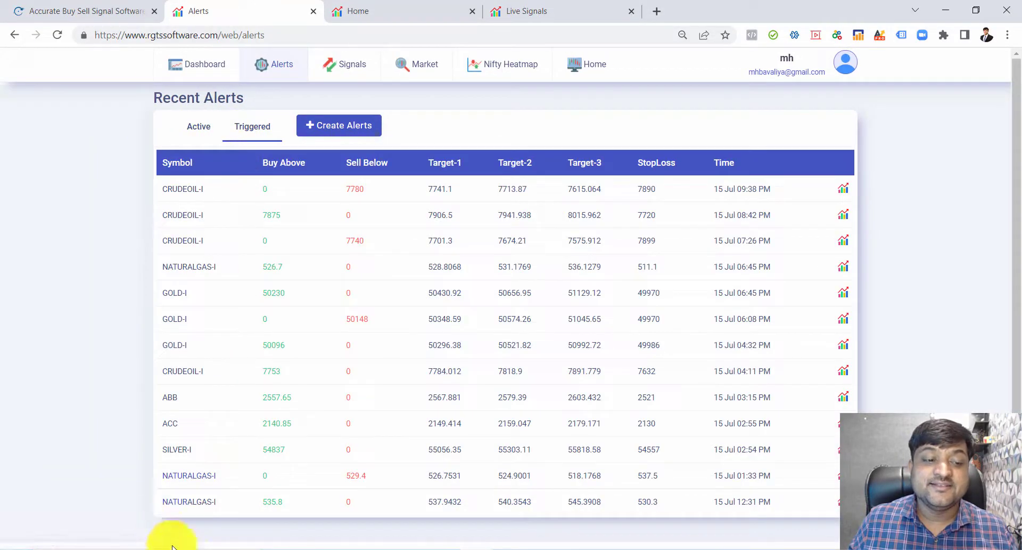
{"action": "mouse_move", "coordinate": [320, 545]}
{"action": "left_click", "coordinate": [365, 502]}
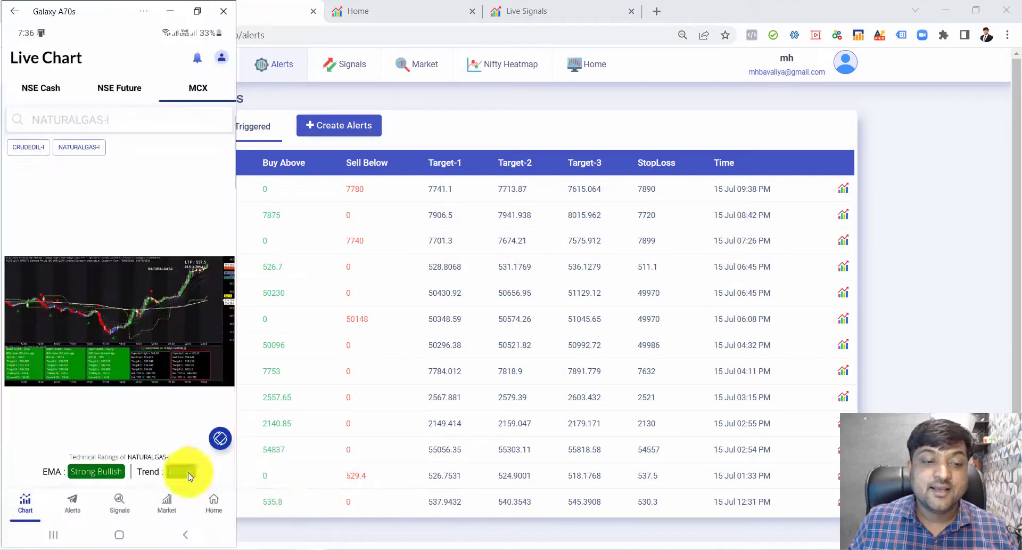
{"action": "left_click", "coordinate": [73, 503]}
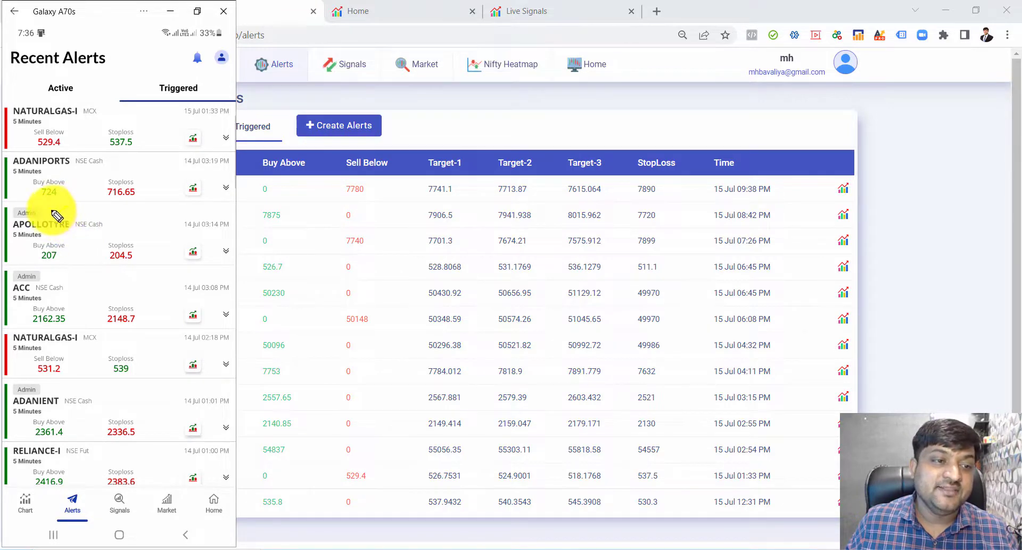
Mark the Admin tags on the APOLLOTYRE, ACC and ADANIENT triggered alerts.
{"action": "mouse_move", "coordinate": [22, 228]}
{"action": "left_mouse_down"}
{"action": "mouse_move", "coordinate": [41, 205]}
{"action": "mouse_move", "coordinate": [16, 209]}
{"action": "left_mouse_up"}
{"action": "left_click_drag", "start_coordinate": [39, 288], "coordinate": [13, 282]}
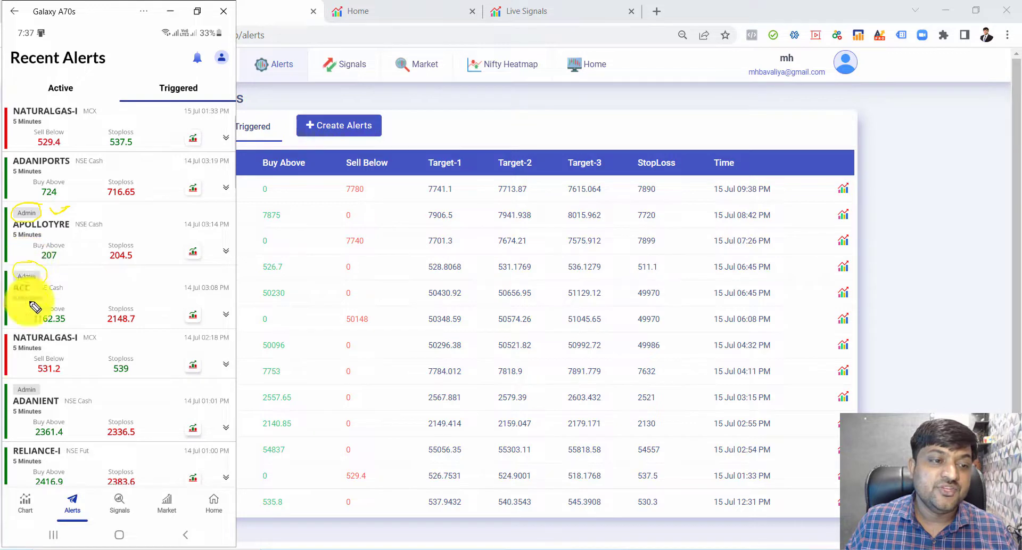
{"action": "left_click_drag", "start_coordinate": [16, 398], "coordinate": [21, 372]}
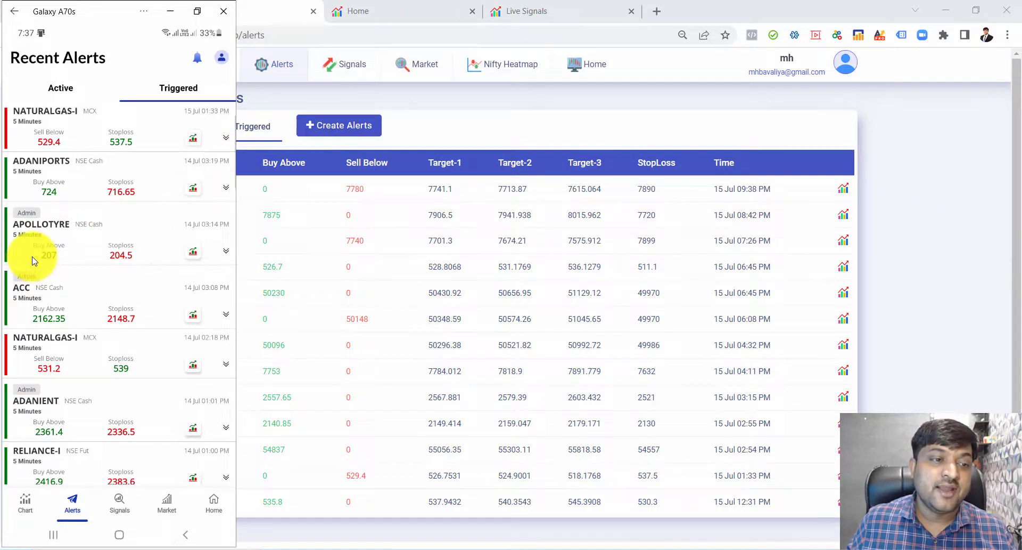
{"action": "scroll", "coordinate": [37, 303], "scroll_direction": "down", "scroll_amount": 2}
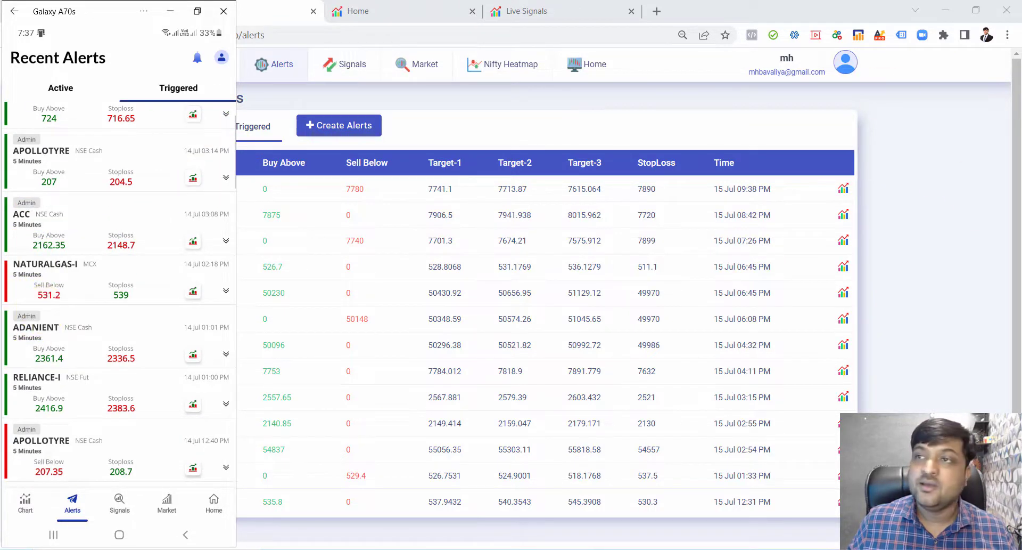
{"action": "mouse_move", "coordinate": [13, 318]}
{"action": "left_mouse_down"}
{"action": "mouse_move", "coordinate": [45, 311]}
{"action": "mouse_move", "coordinate": [12, 318]}
{"action": "left_mouse_up"}
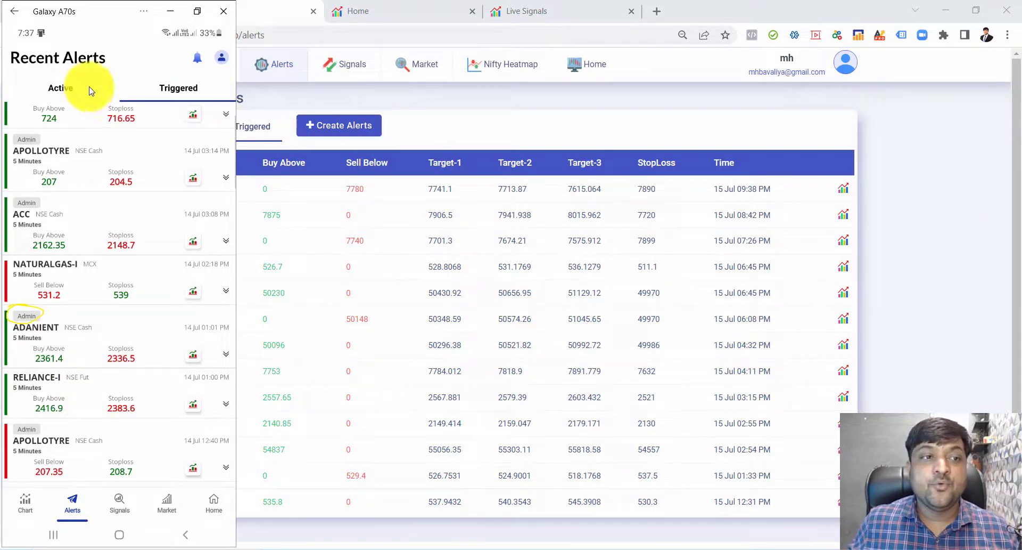
View the phone app's active alerts, then go to Settings from the Home screen.
{"action": "left_click", "coordinate": [61, 88]}
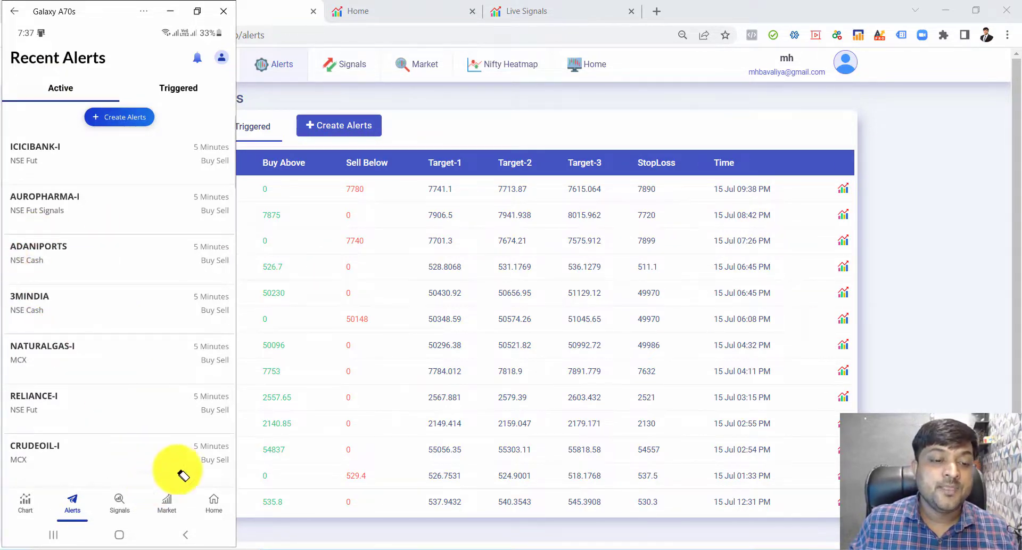
{"action": "left_click", "coordinate": [213, 500]}
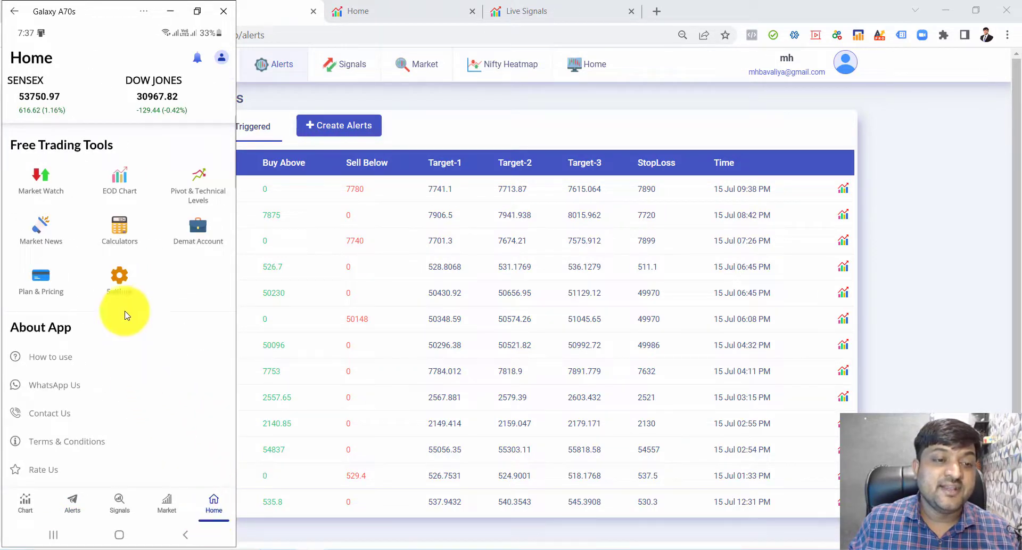
{"action": "left_click", "coordinate": [121, 277]}
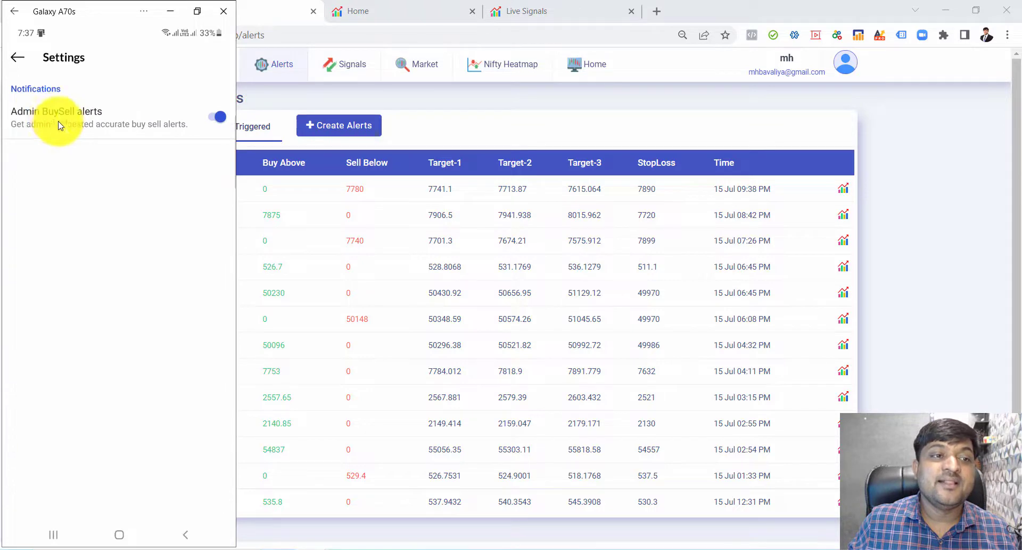
Turn Admin BuySell alert notifications off and back on, then return to the Active alerts list.
{"action": "left_click", "coordinate": [213, 117]}
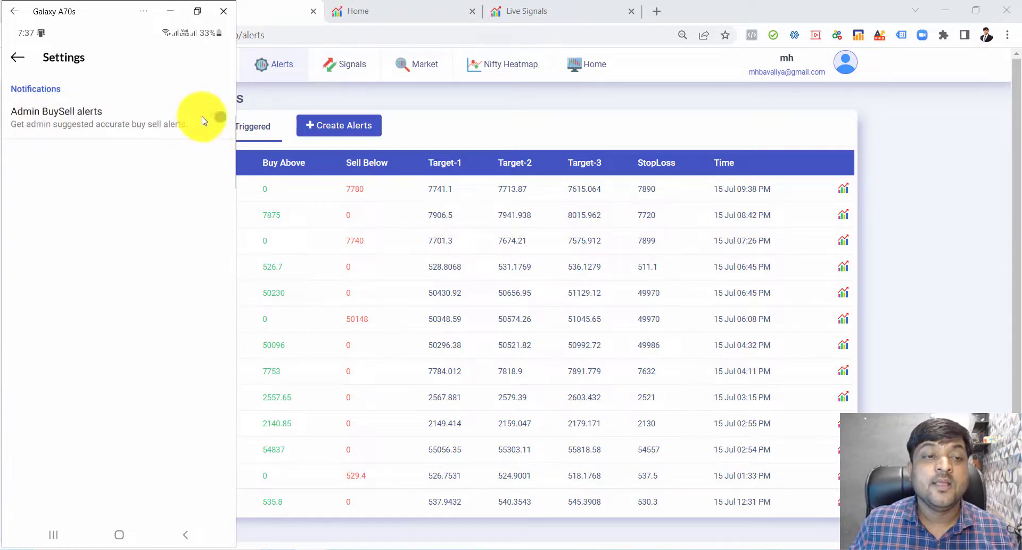
{"action": "left_click", "coordinate": [203, 120]}
{"action": "left_click", "coordinate": [18, 58]}
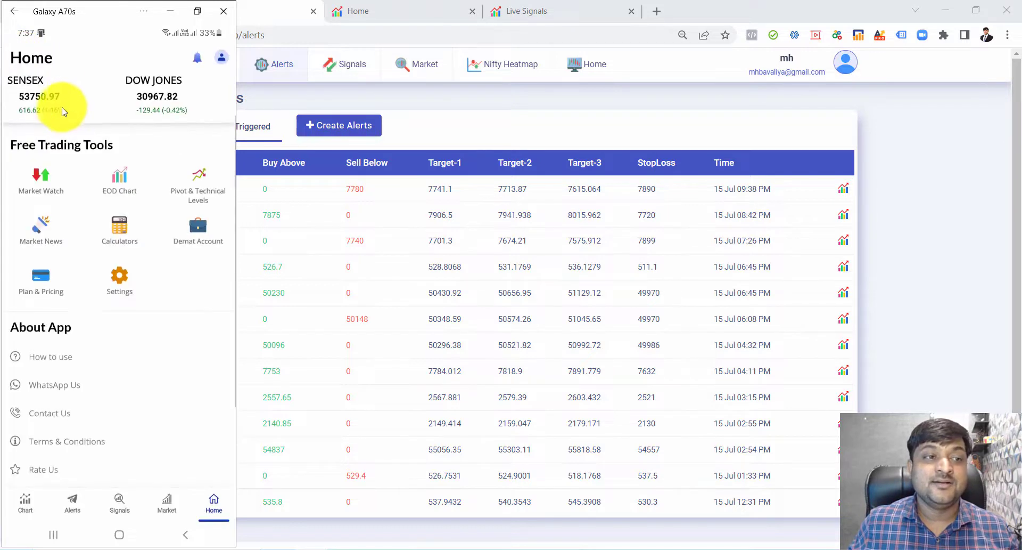
{"action": "left_click", "coordinate": [73, 505]}
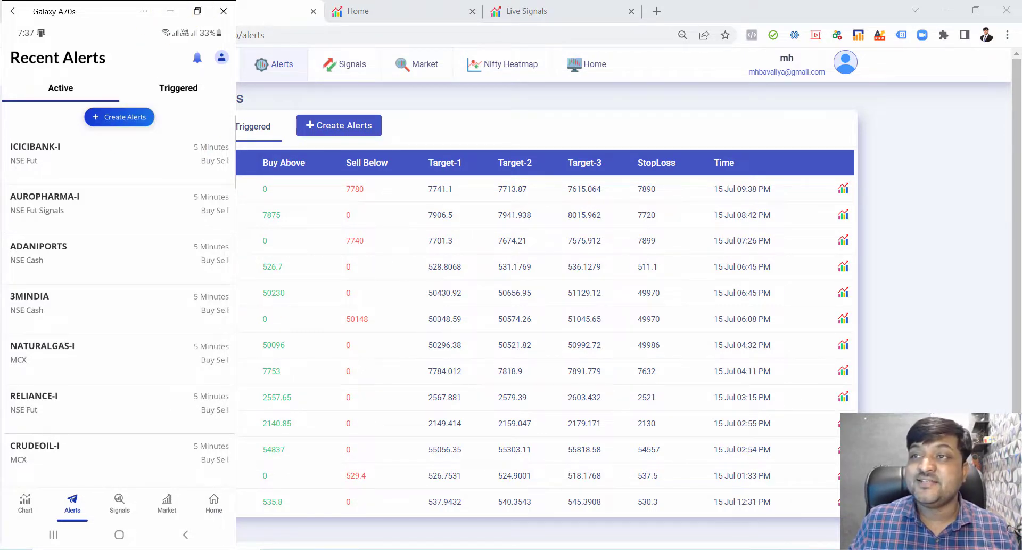
Hide Phone Link and show the web Dashboard with the AARTIIND chart and ratings.
{"action": "left_click", "coordinate": [170, 10]}
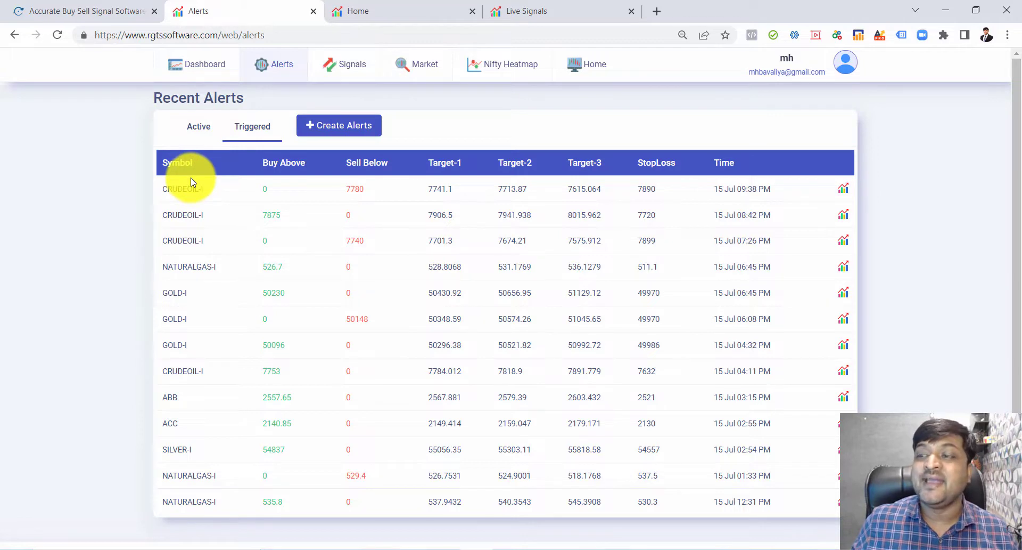
{"action": "left_click", "coordinate": [213, 67]}
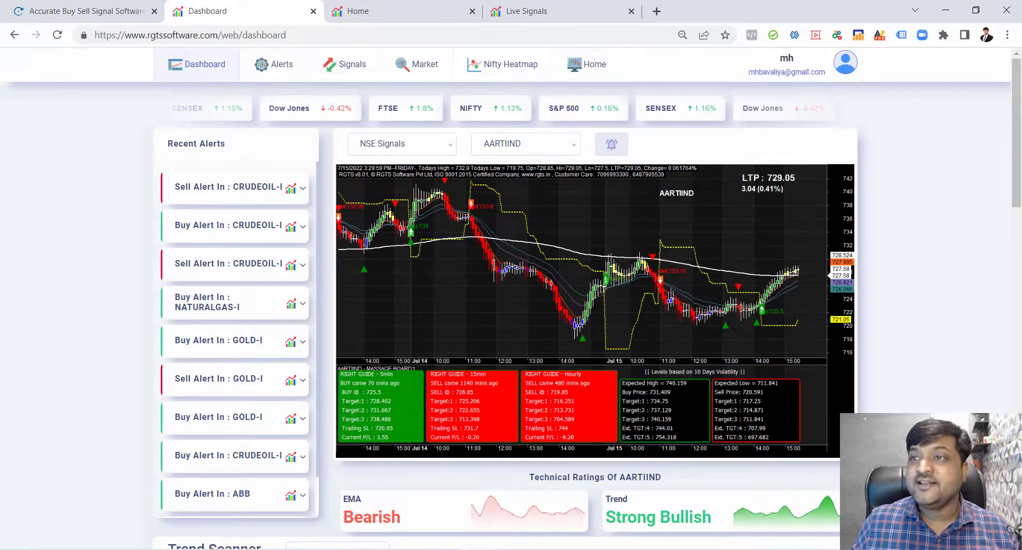
In the Signals Scanner, tick the SUNPHARMA-I, KOTAKBANK-I, MARICO-I, GOLDM-II and GOLDPETAL-II signals.
{"action": "left_click", "coordinate": [342, 60]}
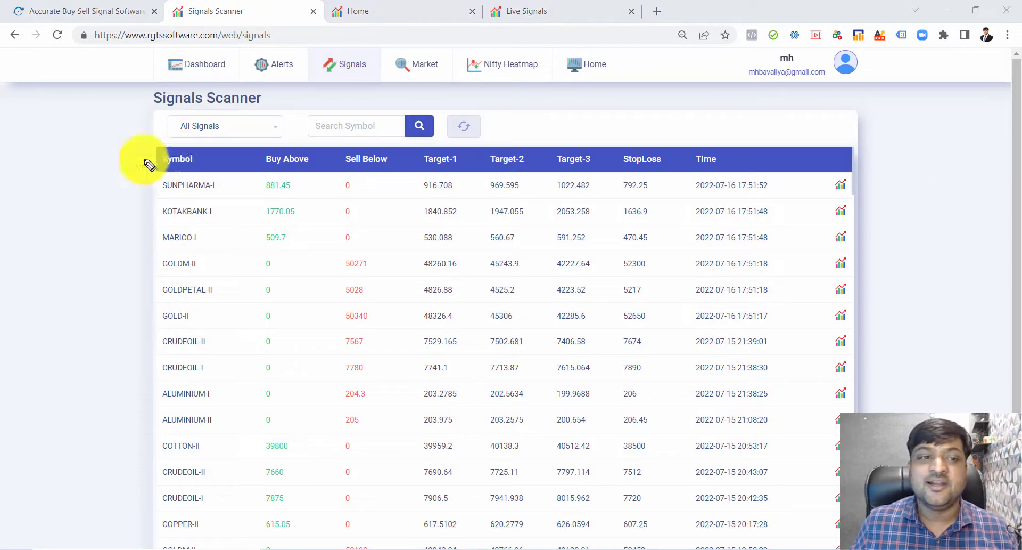
{"action": "mouse_move", "coordinate": [178, 171]}
{"action": "left_mouse_down"}
{"action": "mouse_move", "coordinate": [127, 235]}
{"action": "mouse_move", "coordinate": [123, 430]}
{"action": "mouse_move", "coordinate": [169, 532]}
{"action": "mouse_move", "coordinate": [257, 320]}
{"action": "mouse_move", "coordinate": [224, 160]}
{"action": "mouse_move", "coordinate": [161, 193]}
{"action": "left_mouse_up"}
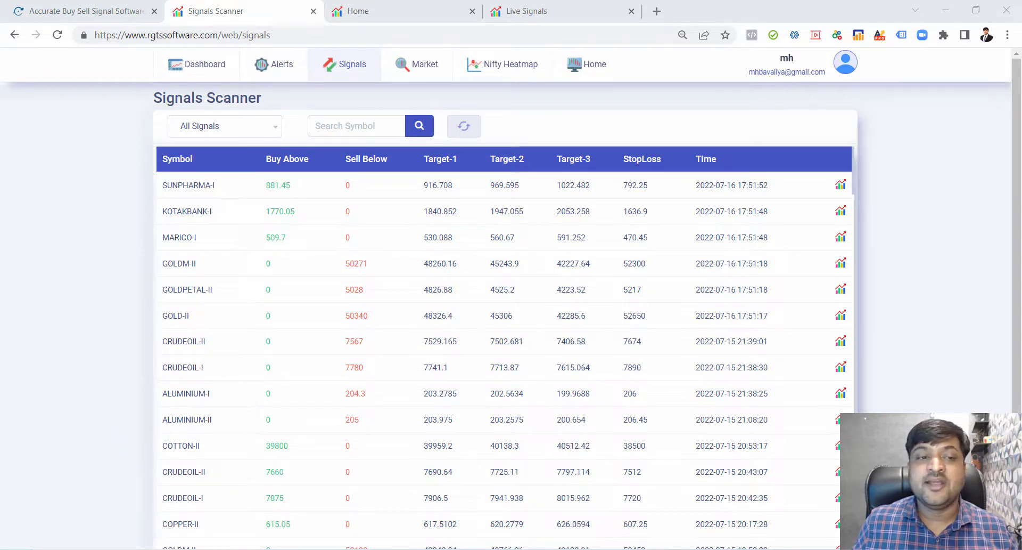
{"action": "mouse_move", "coordinate": [223, 205]}
{"action": "left_mouse_down"}
{"action": "mouse_move", "coordinate": [229, 221]}
{"action": "mouse_move", "coordinate": [250, 203]}
{"action": "left_mouse_up"}
{"action": "mouse_move", "coordinate": [211, 234]}
{"action": "left_mouse_down"}
{"action": "mouse_move", "coordinate": [237, 232]}
{"action": "mouse_move", "coordinate": [240, 245]}
{"action": "left_mouse_up"}
{"action": "left_click_drag", "start_coordinate": [221, 286], "coordinate": [253, 269]}
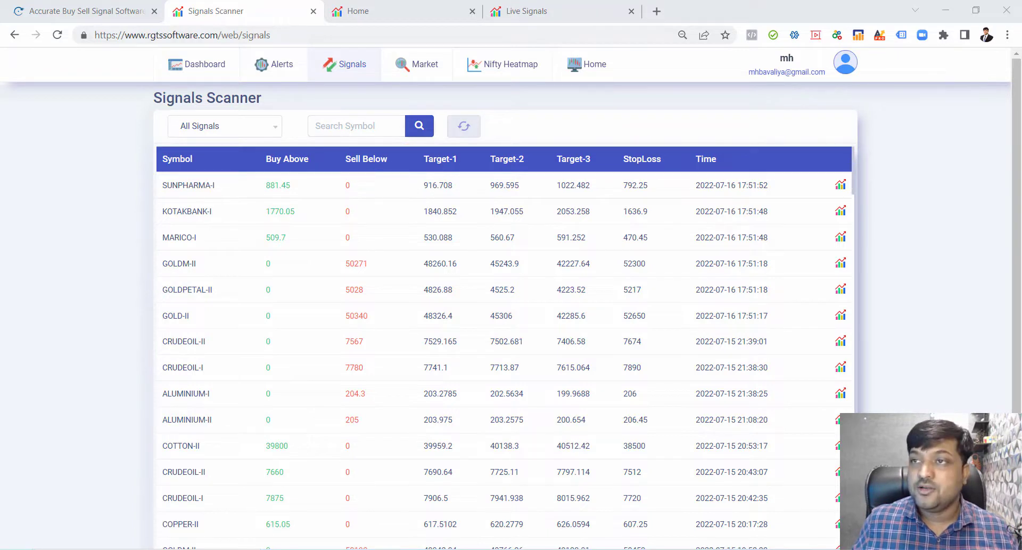
Circle the buy levels 881.45, 1770.05, 509.7 and those from 39800 to 615.05.
{"action": "mouse_move", "coordinate": [288, 170]}
{"action": "left_mouse_down"}
{"action": "mouse_move", "coordinate": [324, 217]}
{"action": "mouse_move", "coordinate": [301, 200]}
{"action": "left_mouse_up"}
{"action": "mouse_move", "coordinate": [283, 428]}
{"action": "left_mouse_down"}
{"action": "mouse_move", "coordinate": [256, 538]}
{"action": "mouse_move", "coordinate": [299, 450]}
{"action": "left_mouse_up"}
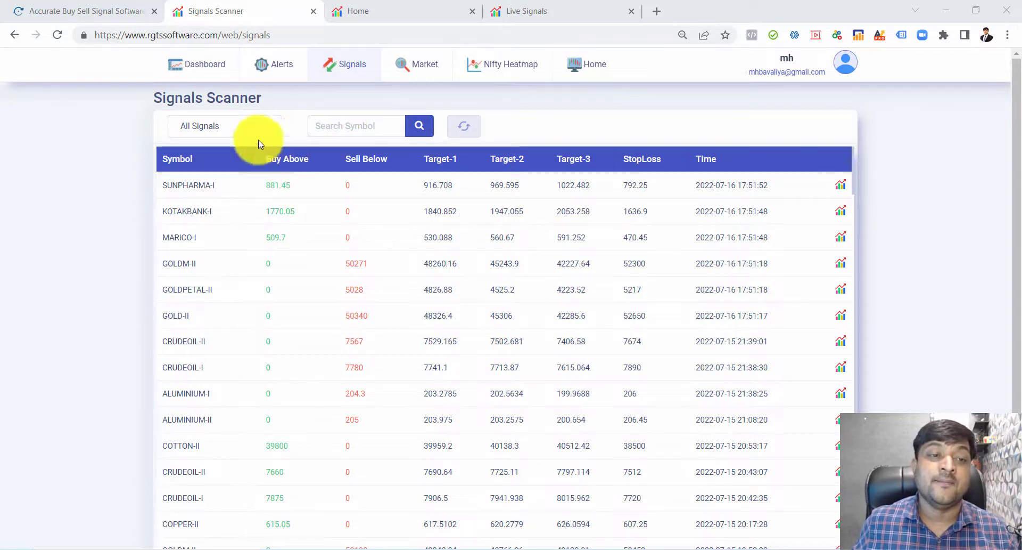
{"action": "left_click", "coordinate": [255, 126]}
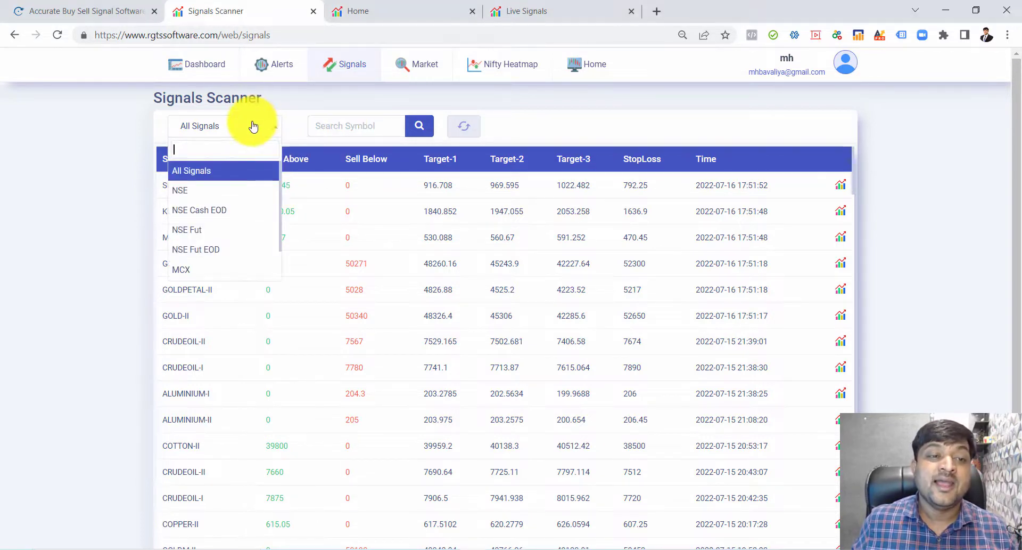
Filter the scanner to NSE SBIN signals and underline the latest and earlier signal dates.
{"action": "left_click", "coordinate": [201, 194]}
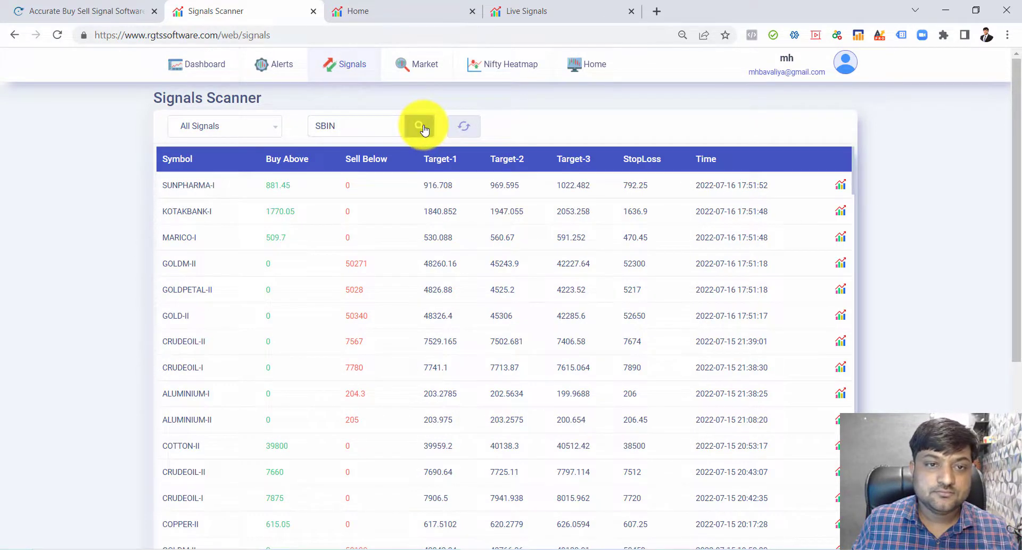
{"action": "left_click", "coordinate": [421, 127]}
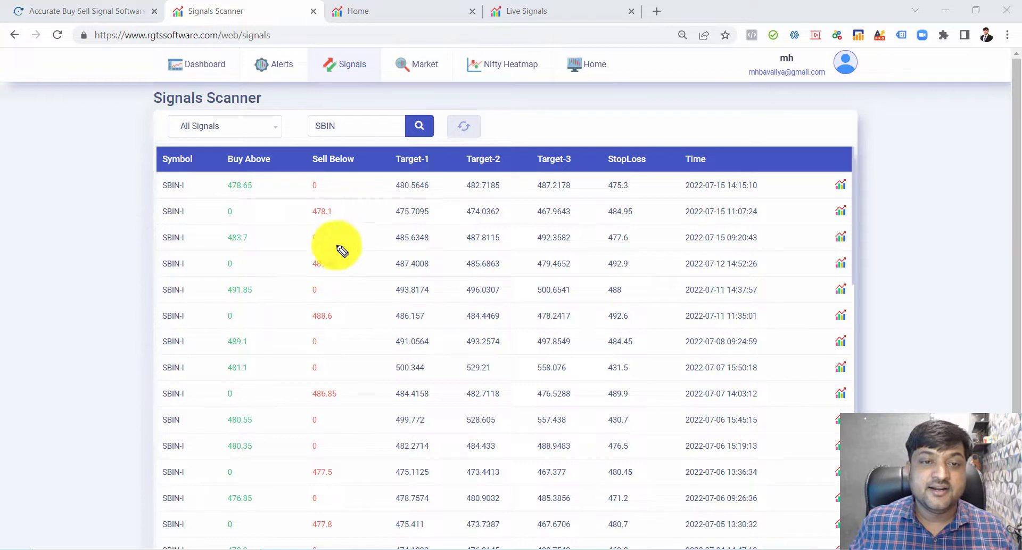
{"action": "mouse_move", "coordinate": [746, 196]}
{"action": "left_mouse_down"}
{"action": "mouse_move", "coordinate": [705, 221]}
{"action": "mouse_move", "coordinate": [703, 254]}
{"action": "mouse_move", "coordinate": [736, 219]}
{"action": "left_mouse_up"}
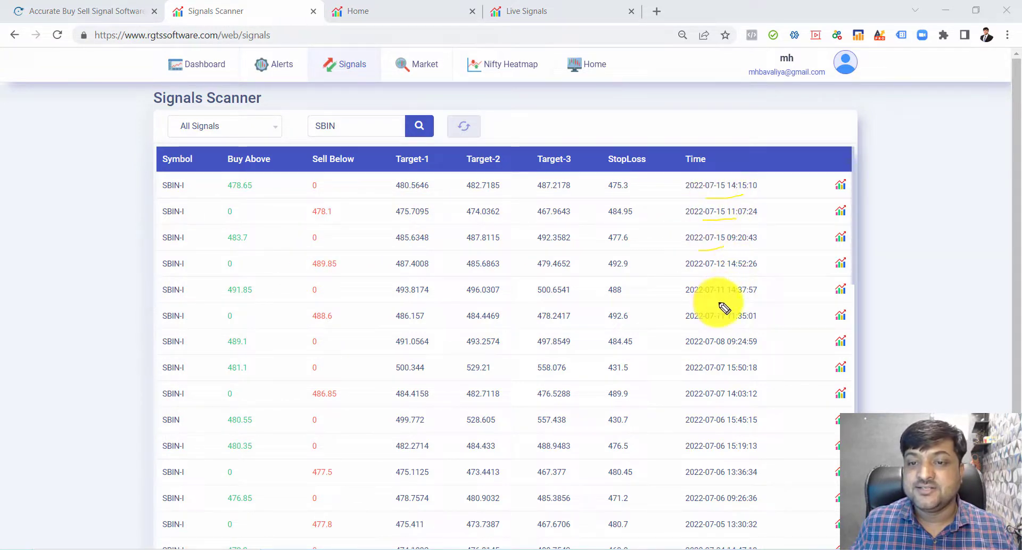
{"action": "mouse_move", "coordinate": [728, 282]}
{"action": "left_mouse_down"}
{"action": "mouse_move", "coordinate": [753, 270]}
{"action": "mouse_move", "coordinate": [701, 313]}
{"action": "mouse_move", "coordinate": [709, 327]}
{"action": "mouse_move", "coordinate": [750, 337]}
{"action": "left_mouse_up"}
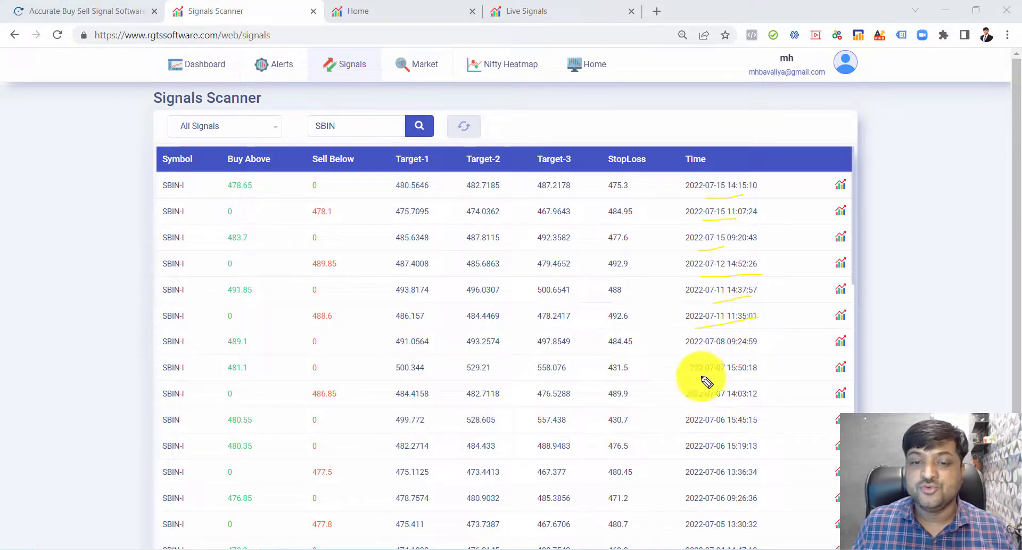